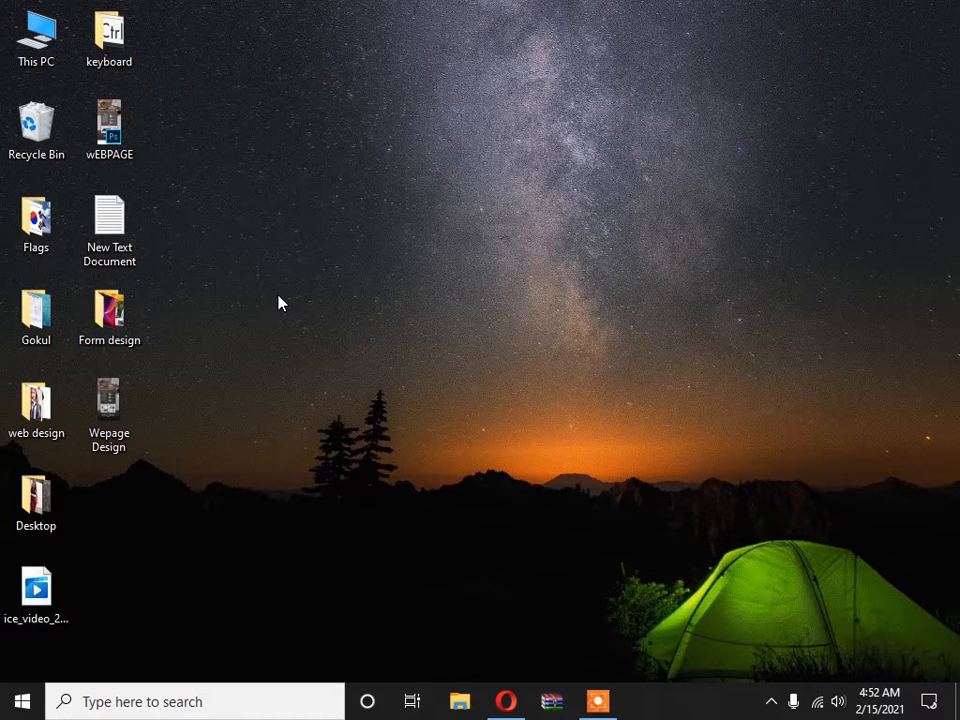
Launch Photoshop and create a new document from the Web Most Common preset, 1366 x 768 px at 72 ppi
{"action": "key", "text": "ctrl+alt+p"}
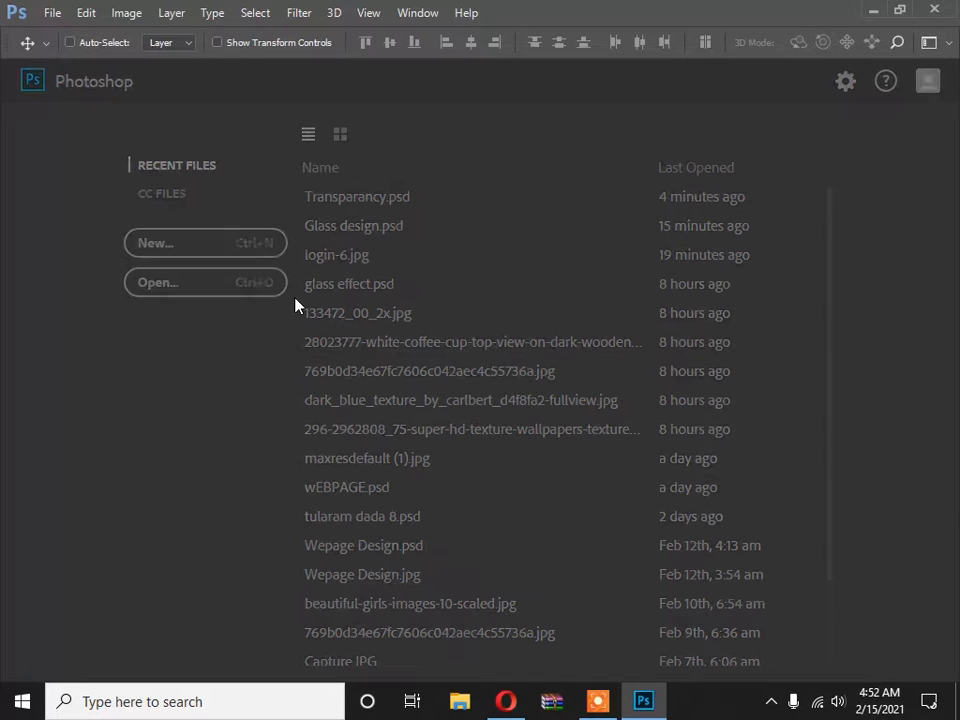
{"action": "left_click", "coordinate": [52, 12]}
{"action": "left_click", "coordinate": [72, 33]}
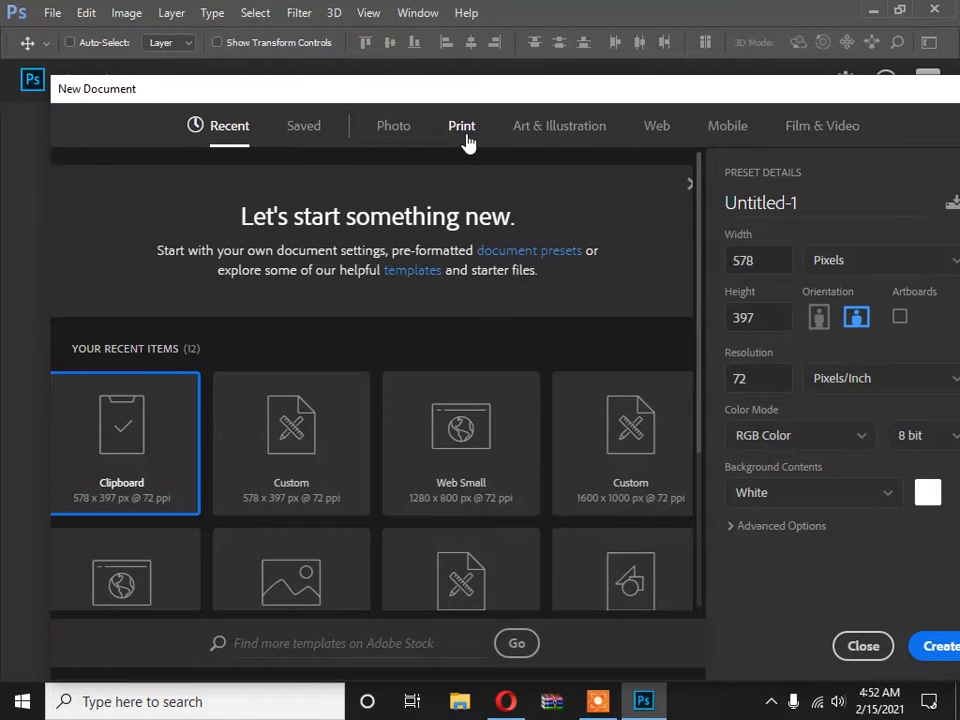
{"action": "left_click", "coordinate": [657, 130]}
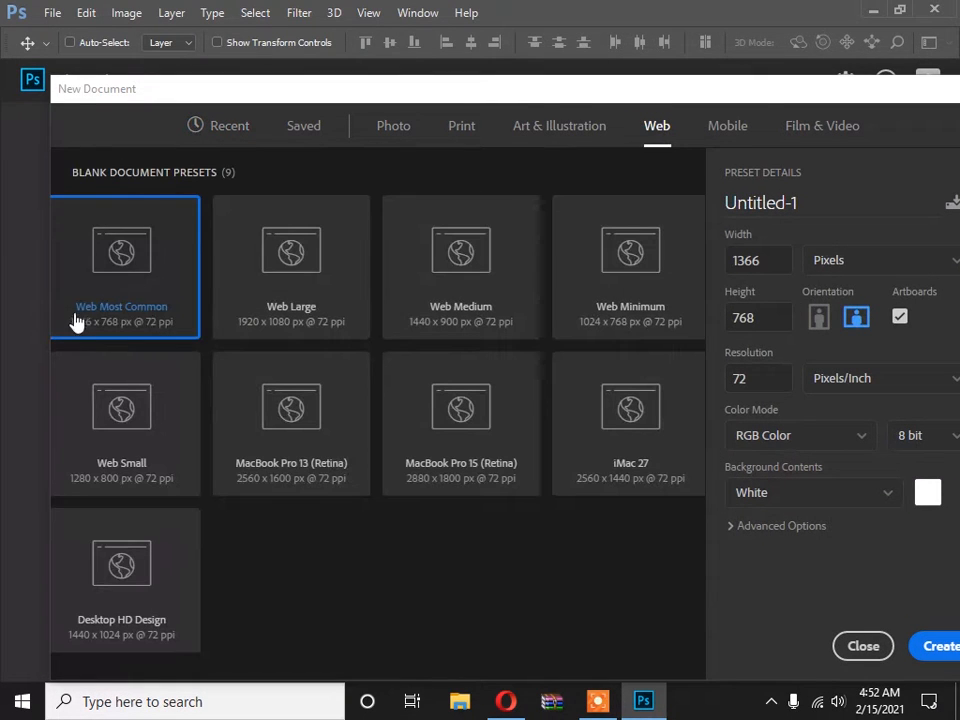
{"action": "double_click", "coordinate": [129, 307]}
{"action": "scroll", "coordinate": [360, 340], "scroll_direction": "down", "scroll_amount": 3}
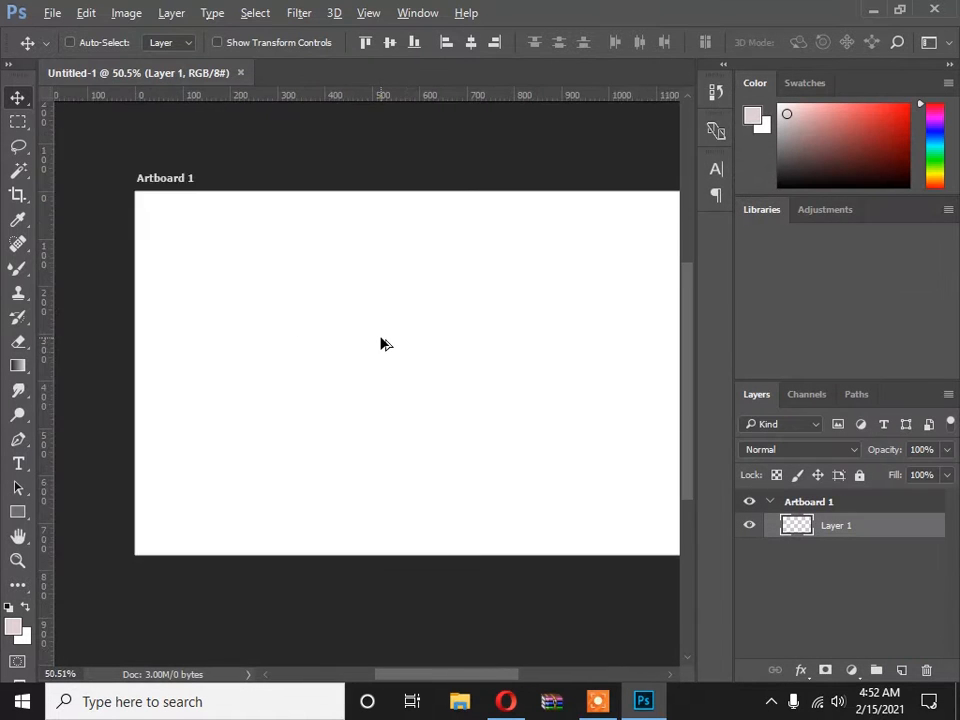
{"action": "scroll", "coordinate": [364, 348], "scroll_direction": "down", "scroll_amount": 1}
{"action": "scroll", "coordinate": [500, 347], "scroll_direction": "up", "scroll_amount": 1}
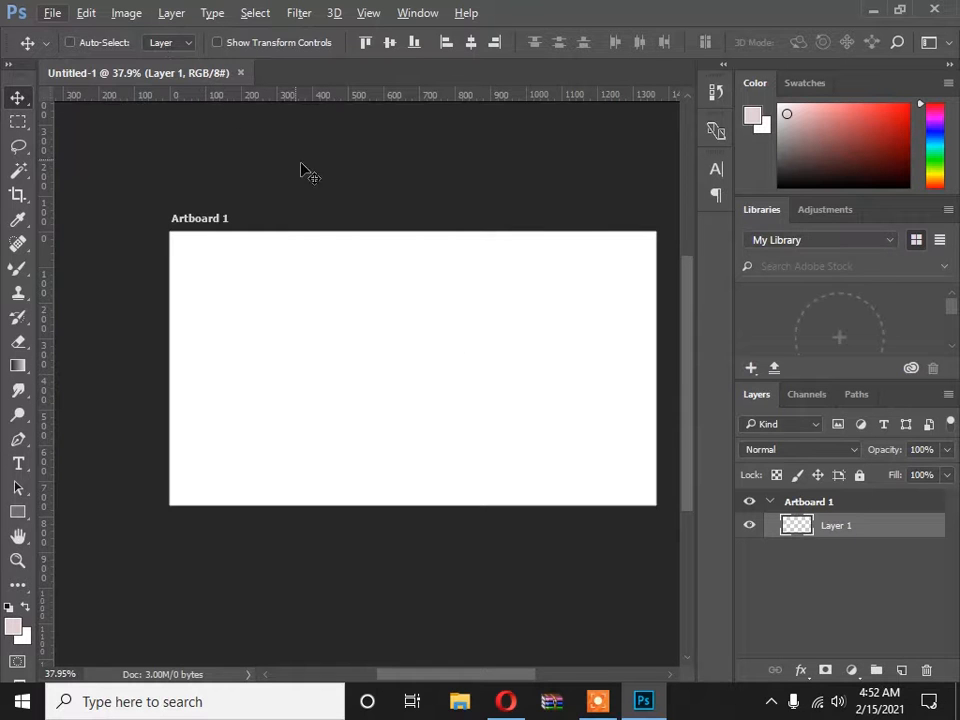
Convert Layer 1 to a smart object and open its contents for editing
{"action": "right_click", "coordinate": [797, 527]}
{"action": "left_click", "coordinate": [748, 388]}
{"action": "right_click", "coordinate": [866, 527]}
{"action": "left_click", "coordinate": [574, 330]}
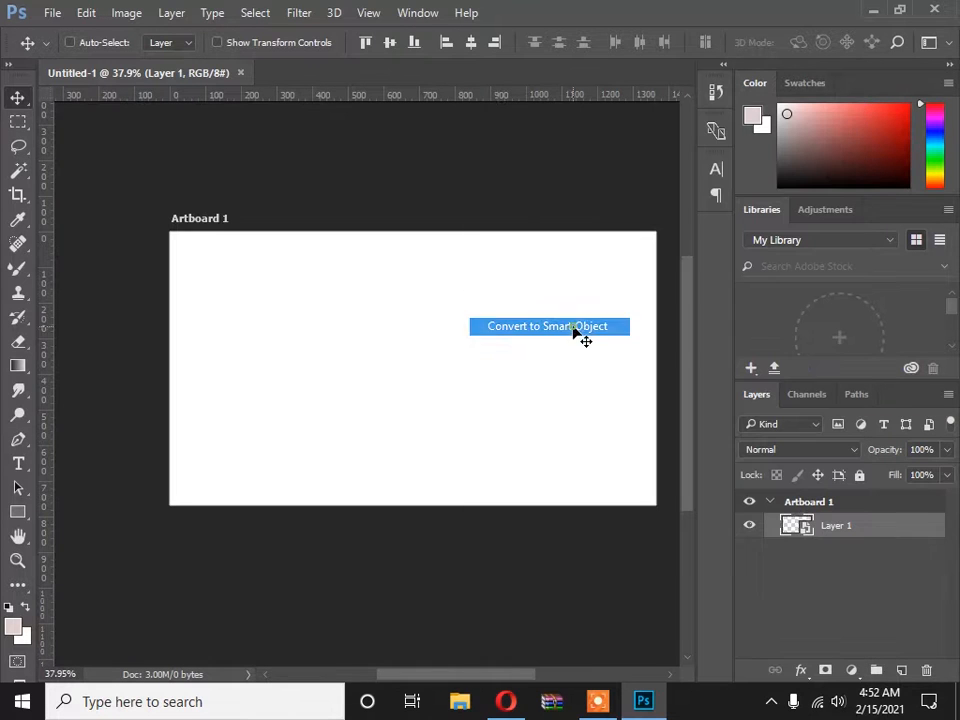
{"action": "double_click", "coordinate": [797, 527]}
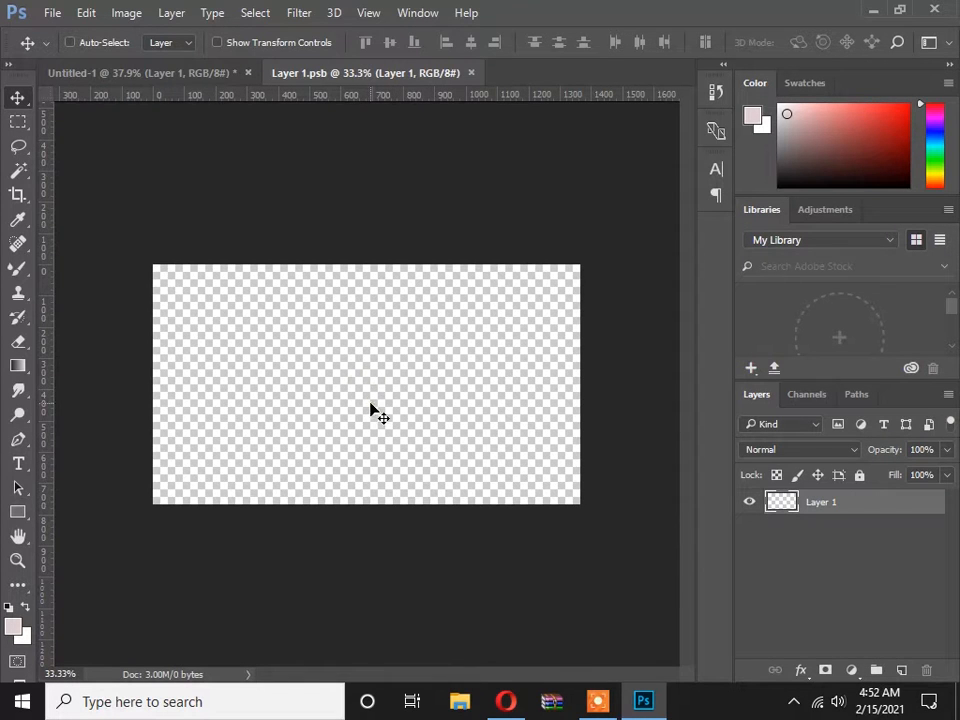
Place all five images from the desktop's Form design folder into the Layer 1.psb smart object document
{"action": "key", "text": "super+d"}
{"action": "double_click", "coordinate": [126, 314]}
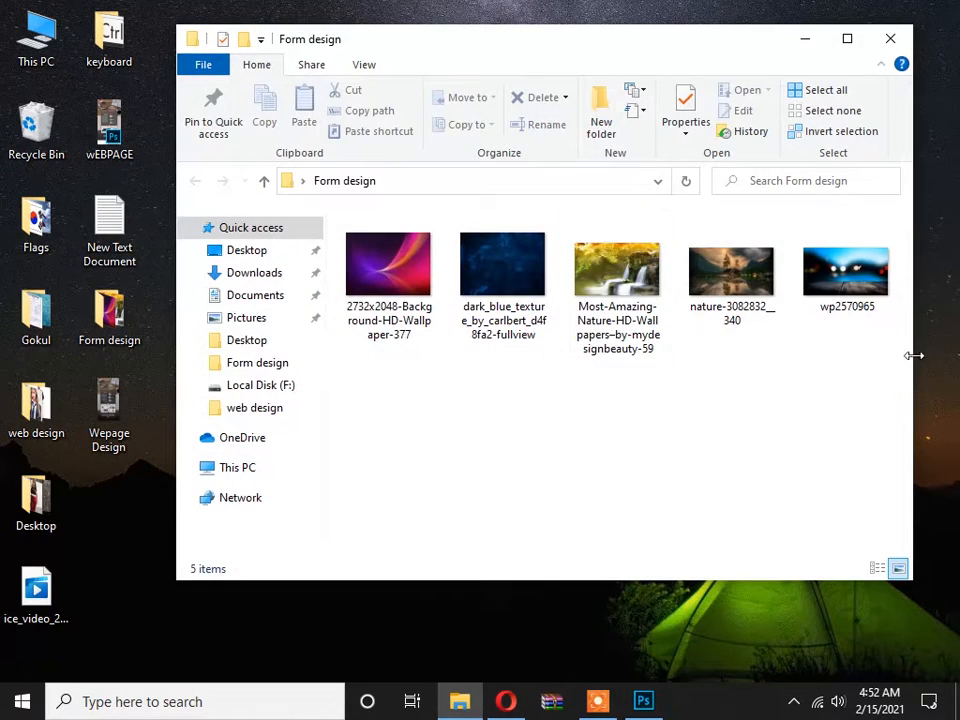
{"action": "left_click_drag", "start_coordinate": [852, 376], "coordinate": [424, 356]}
{"action": "left_click_drag", "start_coordinate": [407, 295], "coordinate": [488, 382]}
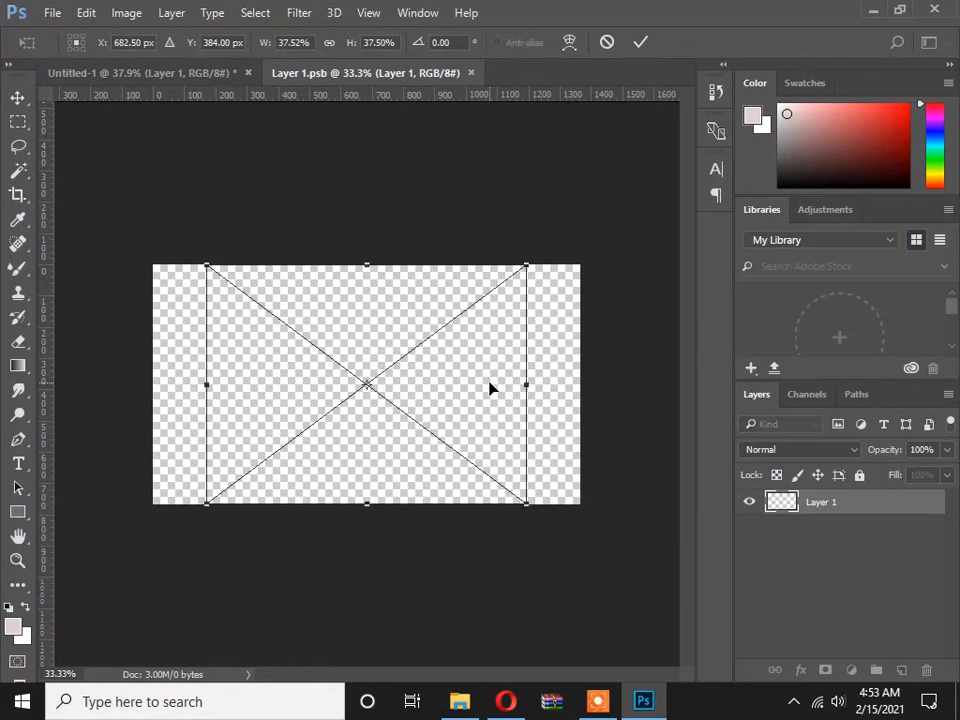
{"action": "left_click", "coordinate": [638, 41]}
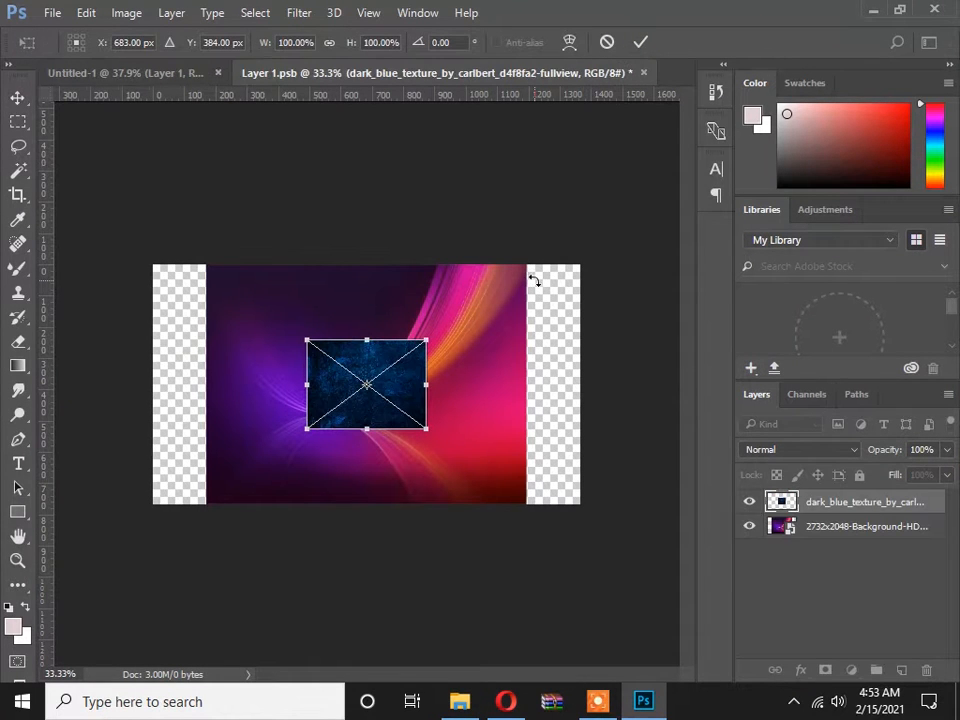
{"action": "left_click", "coordinate": [641, 42]}
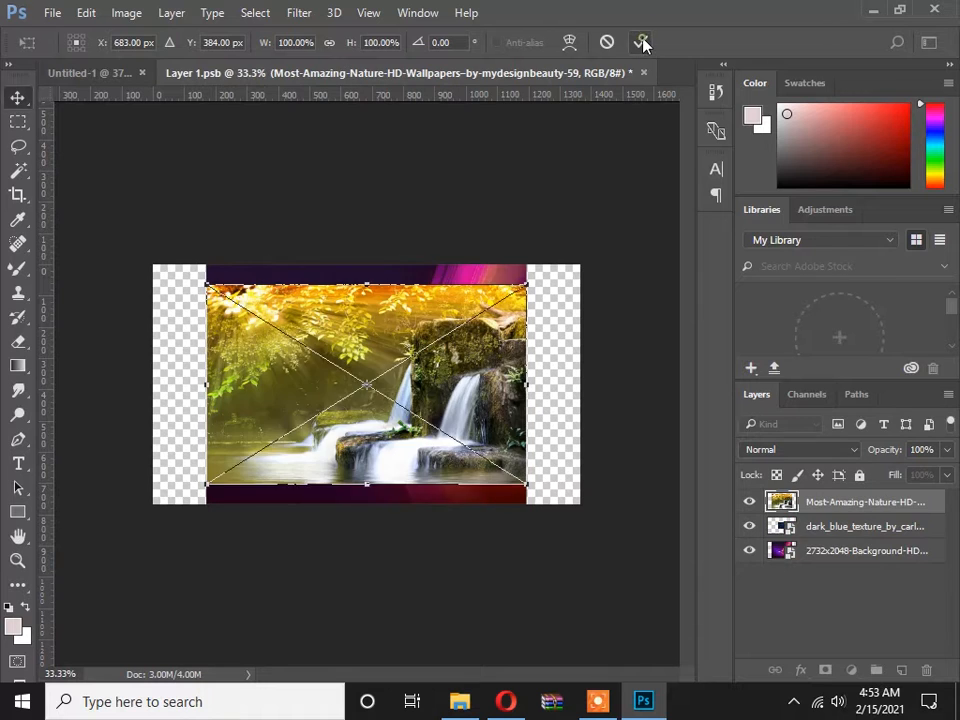
{"action": "left_click", "coordinate": [641, 42]}
{"action": "left_click", "coordinate": [641, 42]}
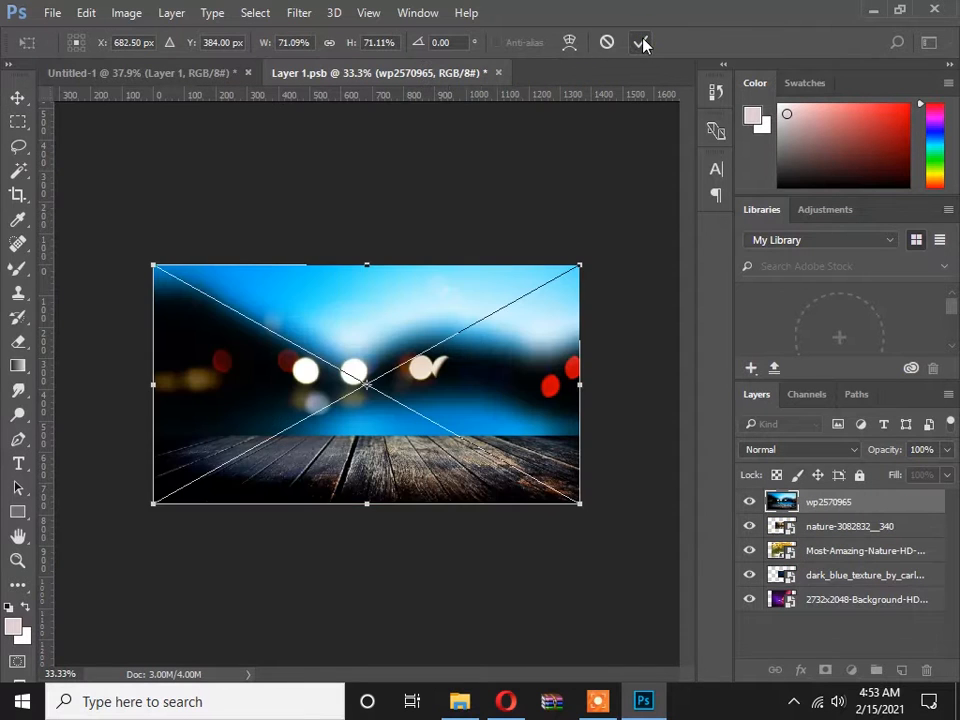
{"action": "left_click", "coordinate": [641, 42]}
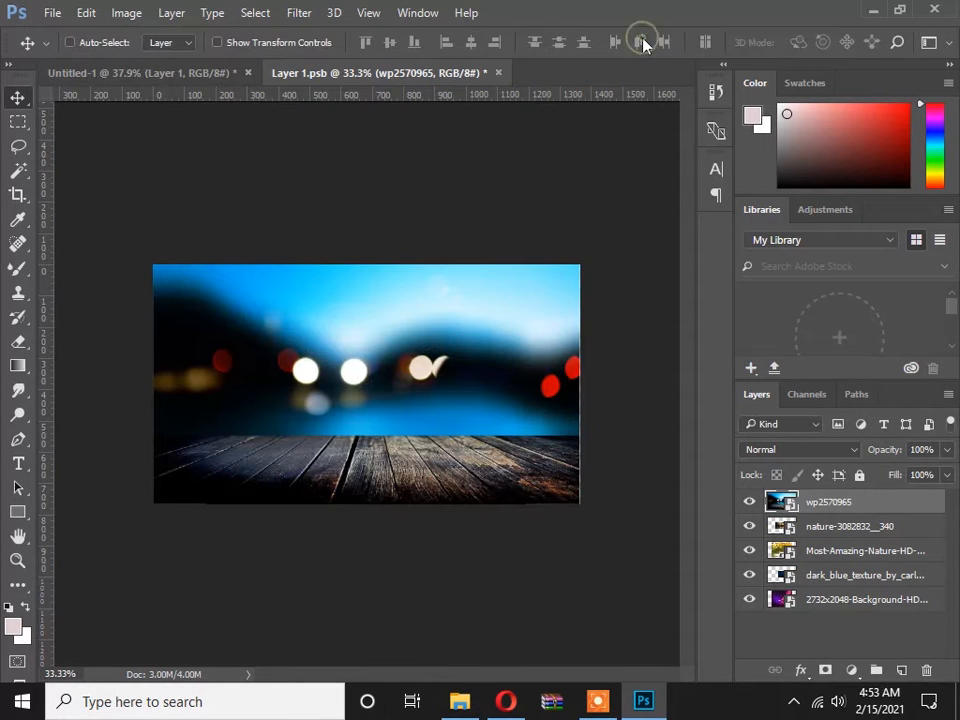
Hide the wp2570965 layer and enlarge the nature-3082832__340 image from its centre to cover the whole canvas
{"action": "left_click", "coordinate": [749, 502]}
{"action": "left_click", "coordinate": [800, 526]}
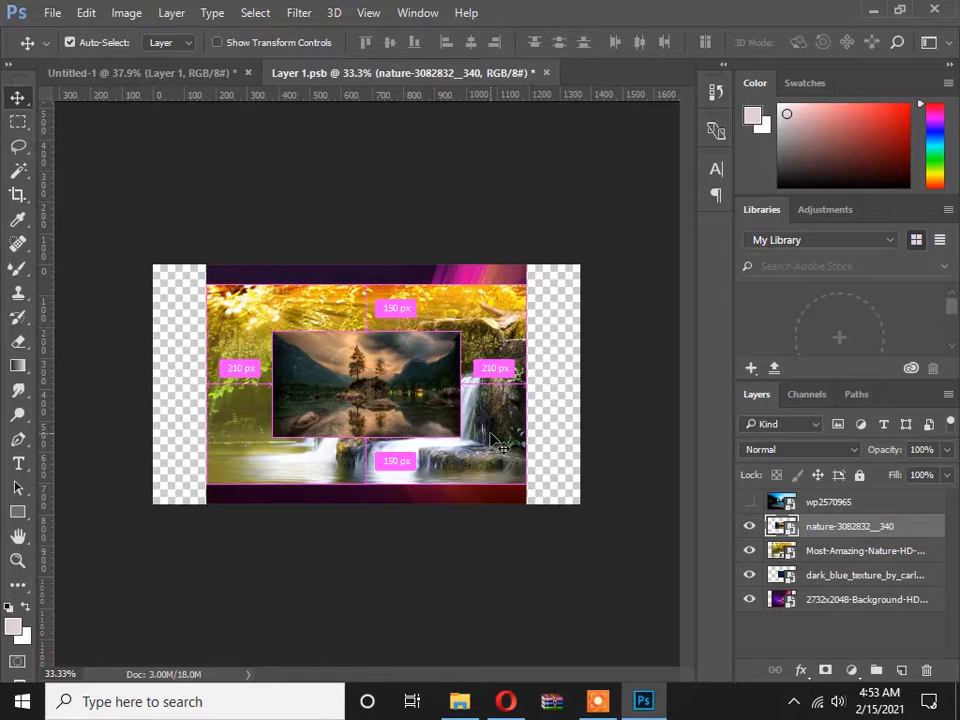
{"action": "key", "text": "ctrl+t"}
{"action": "left_click_drag", "start_coordinate": [461, 437], "coordinate": [600, 515]}
{"action": "left_click", "coordinate": [640, 42]}
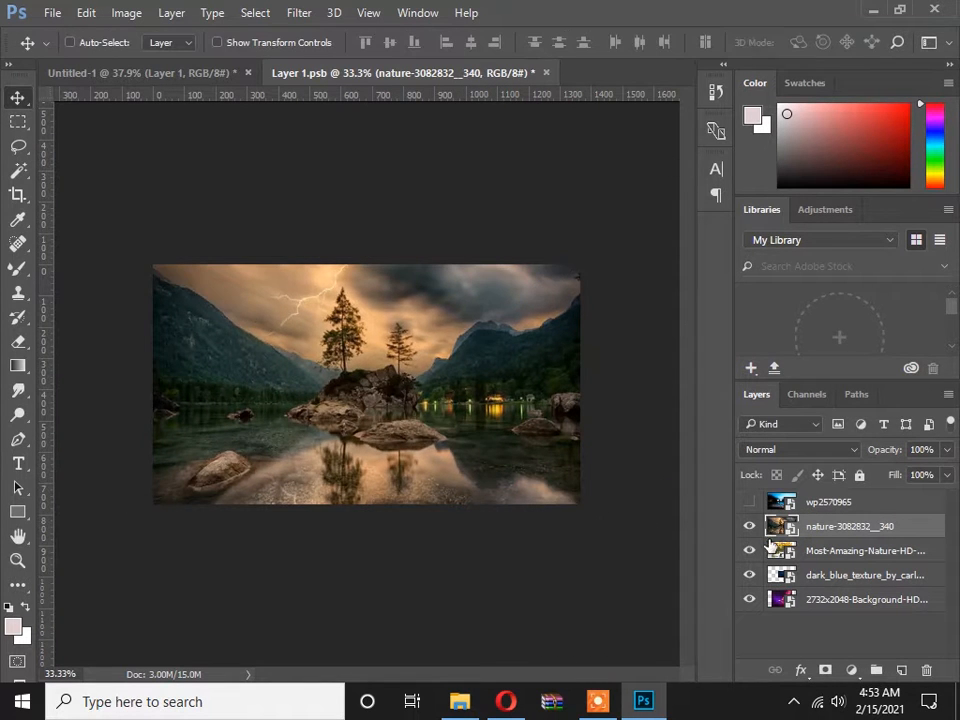
Hide the nature-3082832__340 layer and scale the Most-Amazing-Nature waterfall image to about 143.75% so it covers the canvas
{"action": "left_click", "coordinate": [745, 528]}
{"action": "left_click", "coordinate": [829, 551]}
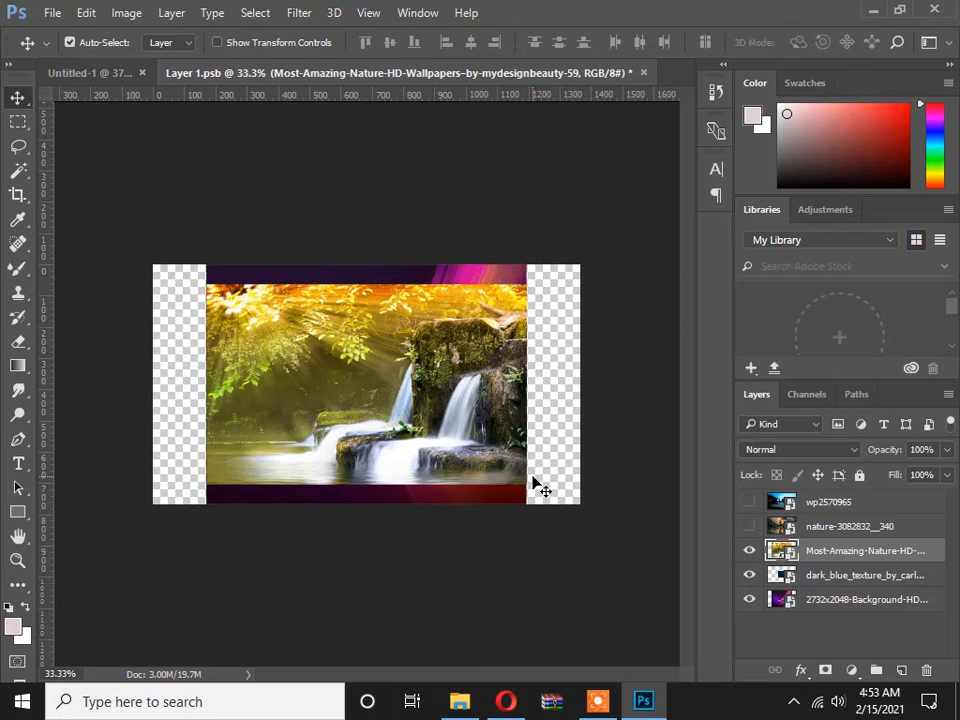
{"action": "key", "text": "ctrl+t"}
{"action": "left_click_drag", "start_coordinate": [528, 486], "coordinate": [598, 529]}
{"action": "left_click", "coordinate": [640, 42]}
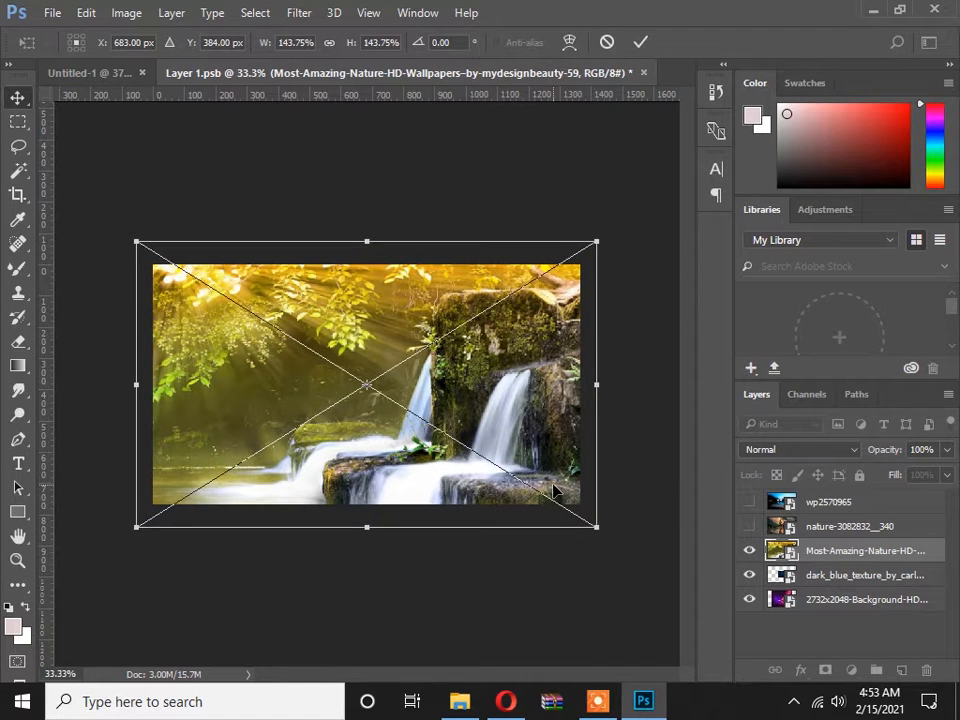
Hide the waterfall layer and enlarge the dark_blue_texture image until it covers the whole canvas
{"action": "left_click", "coordinate": [749, 550]}
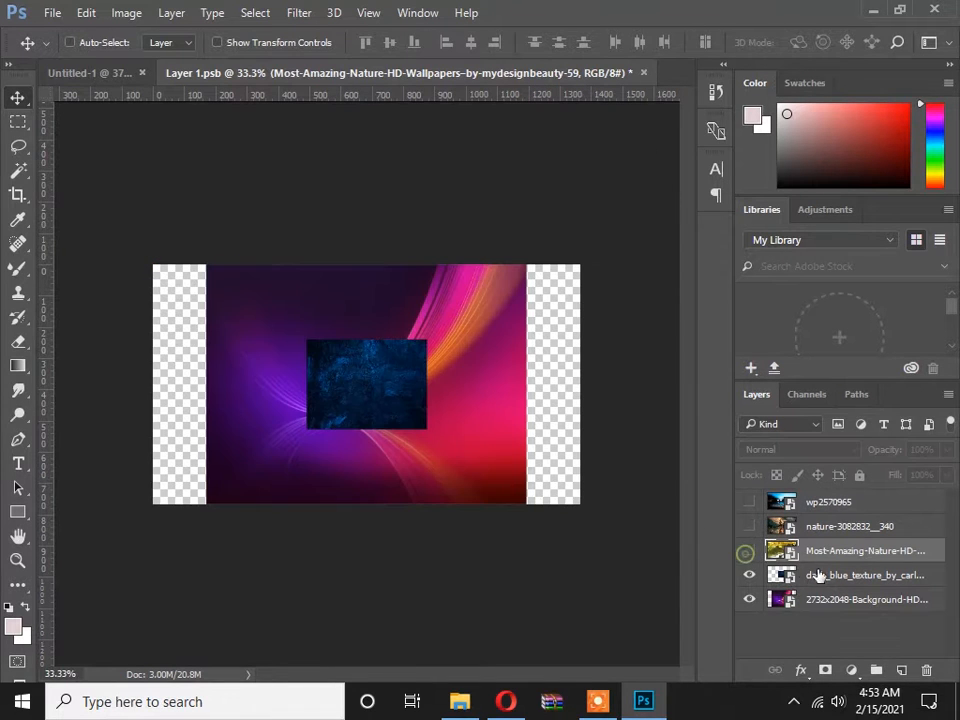
{"action": "left_click", "coordinate": [820, 575]}
{"action": "key", "text": "ctrl+t"}
{"action": "left_click_drag", "start_coordinate": [426, 429], "coordinate": [606, 508]}
{"action": "double_click", "coordinate": [550, 465]}
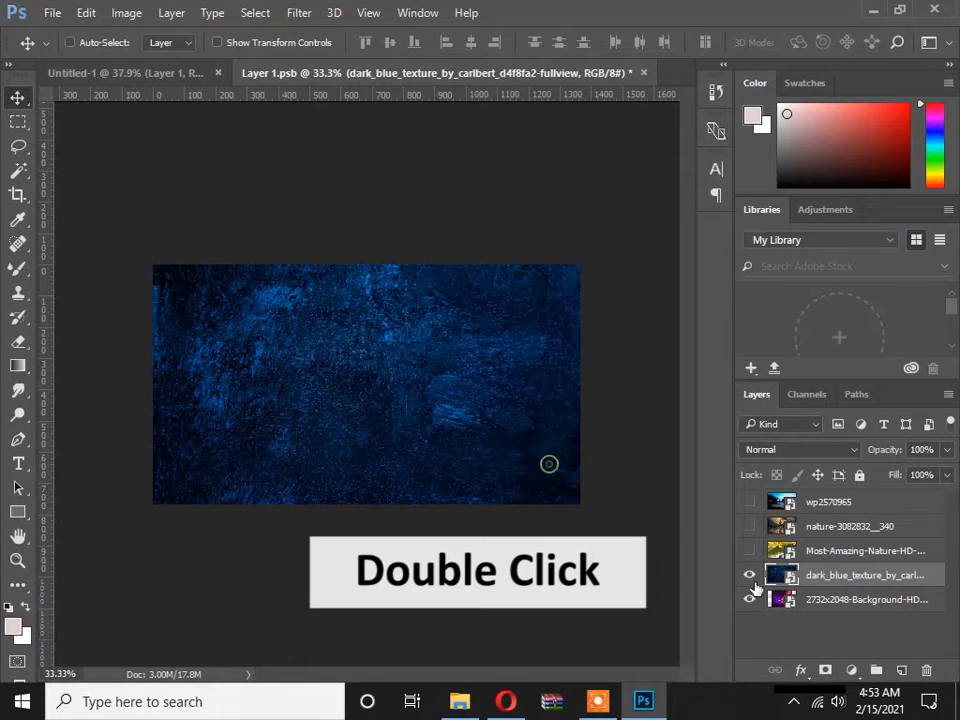
Hide the dark blue texture layer and enlarge the 2732x2048-Background-HD-Wallpaper-377 image to fill the canvas
{"action": "left_click", "coordinate": [749, 575]}
{"action": "left_click", "coordinate": [771, 600]}
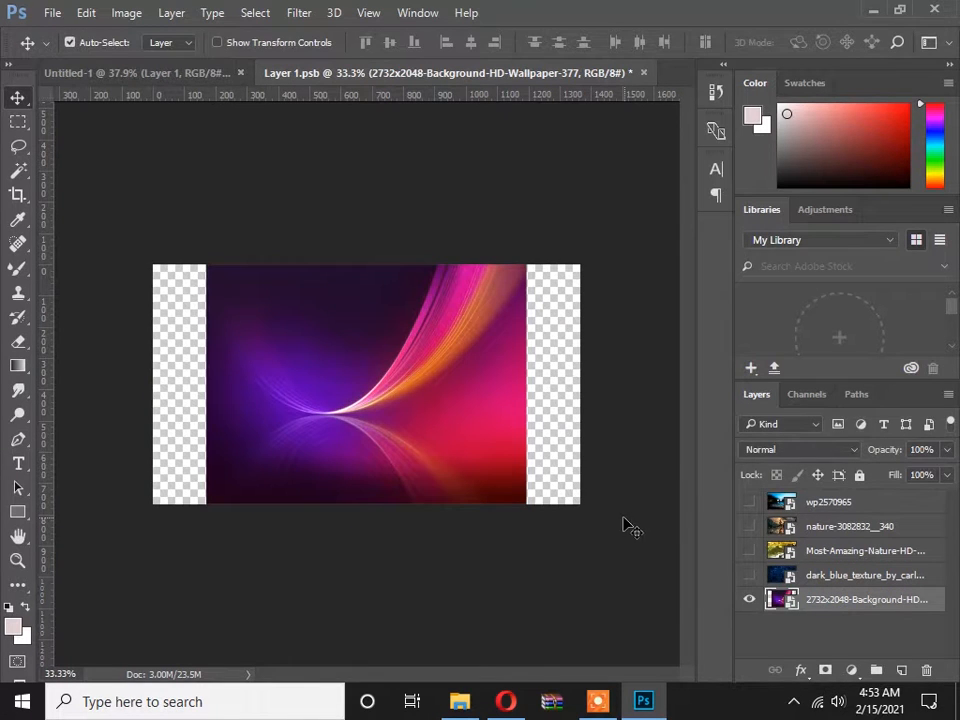
{"action": "key", "text": "ctrl+t"}
{"action": "left_click_drag", "start_coordinate": [528, 503], "coordinate": [587, 549]}
{"action": "double_click", "coordinate": [531, 467]}
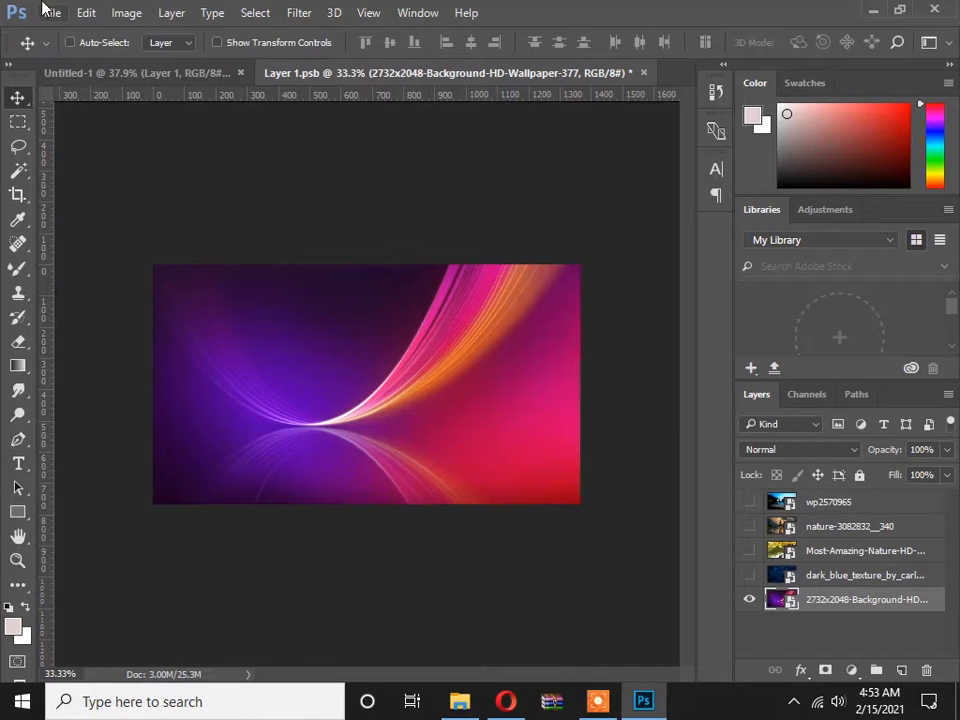
Save the smart object's contents and return to the Untitled-1 document
{"action": "left_click", "coordinate": [52, 13]}
{"action": "left_click", "coordinate": [78, 202]}
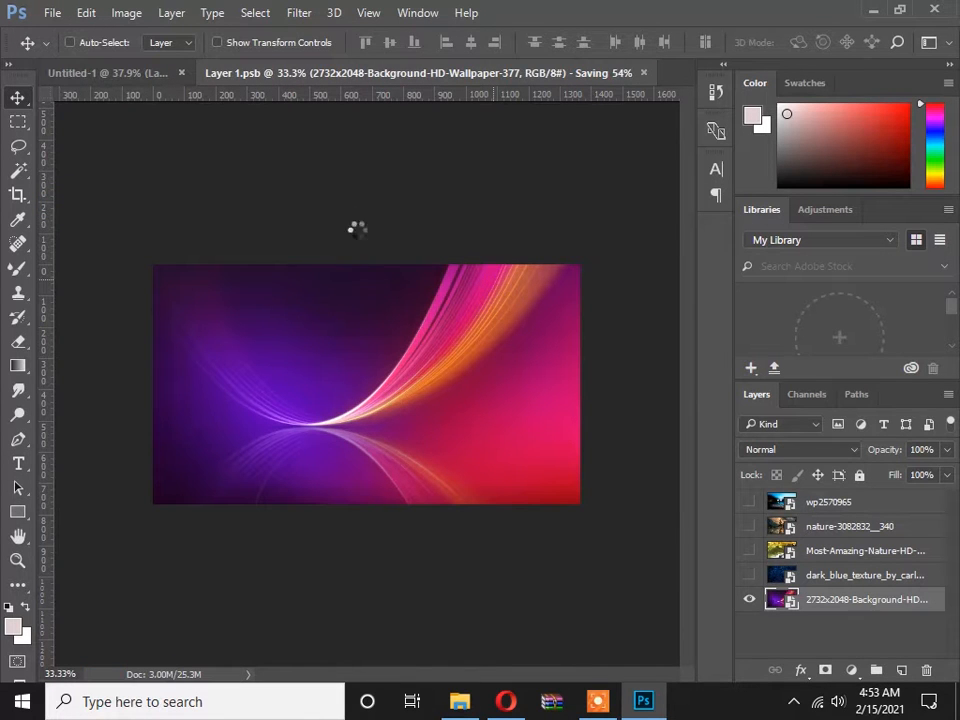
{"action": "left_click", "coordinate": [152, 74]}
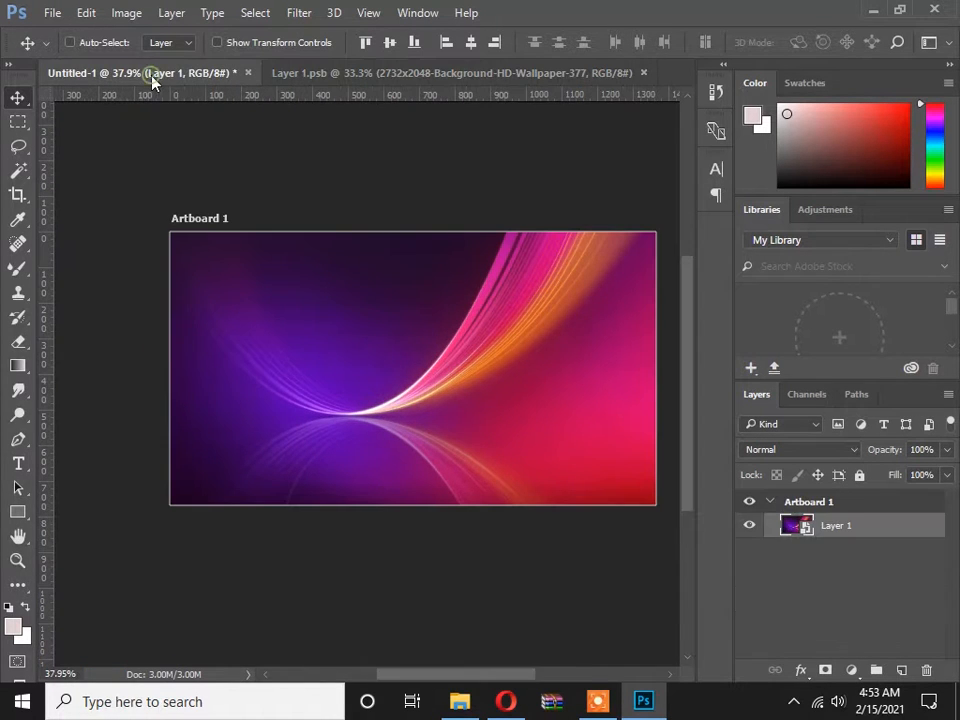
{"action": "key", "text": "space"}
{"action": "left_click_drag", "start_coordinate": [304, 364], "coordinate": [301, 344]}
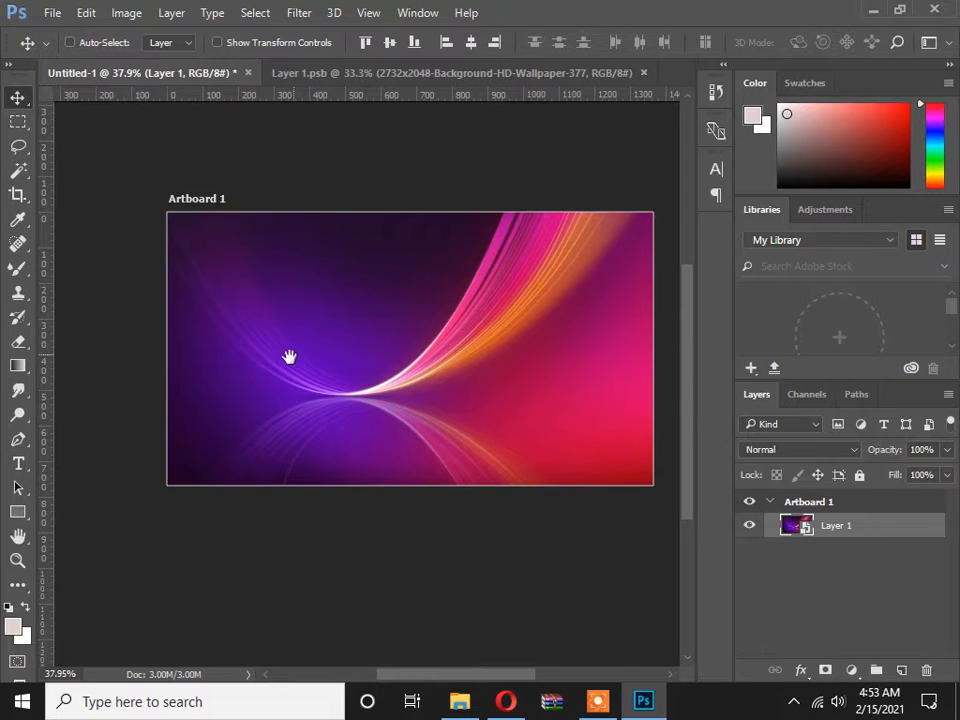
Rename Layer 1 as Transparancy and duplicate it, selecting the upper copy
{"action": "double_click", "coordinate": [833, 527]}
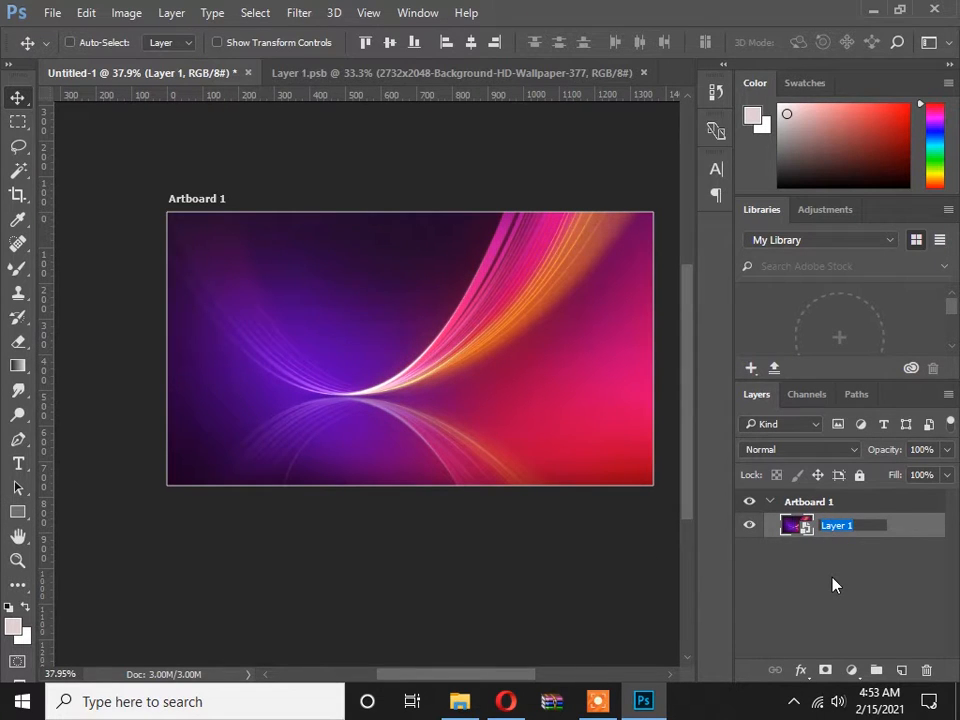
{"action": "type", "text": "Transparency"}
{"action": "key", "text": "Return"}
{"action": "left_click_drag", "start_coordinate": [849, 532], "coordinate": [900, 668]}
{"action": "left_click", "coordinate": [850, 526]}
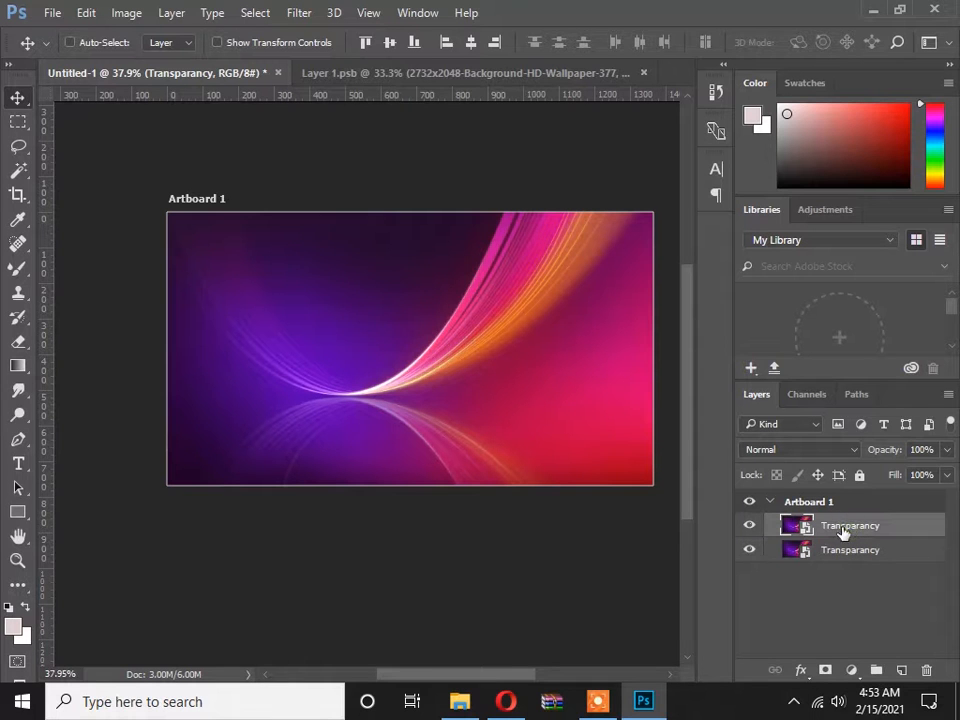
Apply a Gaussian Blur smart filter to the upper Transparancy layer, increasing the radius to soften the background further
{"action": "left_click", "coordinate": [299, 12]}
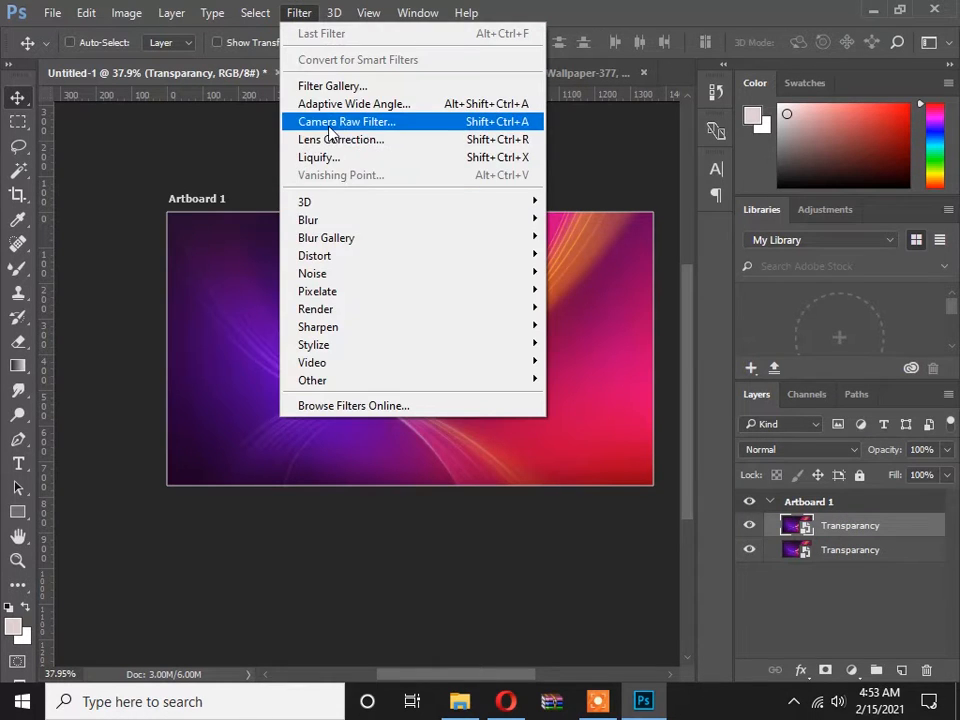
{"action": "mouse_move", "coordinate": [343, 219]}
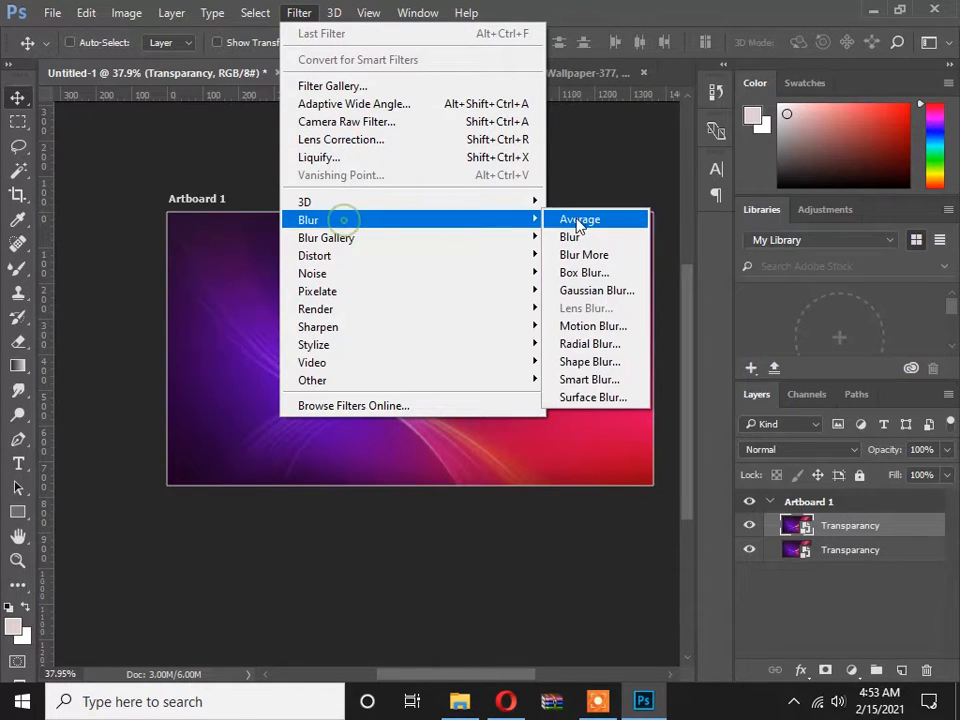
{"action": "left_click", "coordinate": [585, 290]}
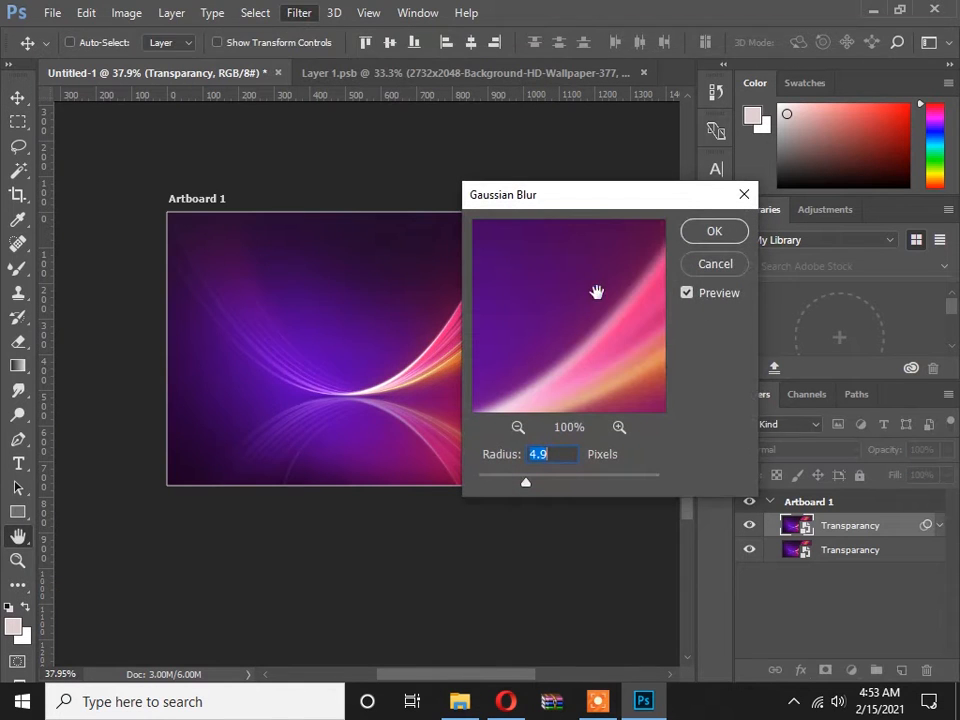
{"action": "left_click_drag", "start_coordinate": [572, 319], "coordinate": [561, 311]}
{"action": "left_click_drag", "start_coordinate": [525, 487], "coordinate": [542, 486]}
{"action": "left_click", "coordinate": [700, 231]}
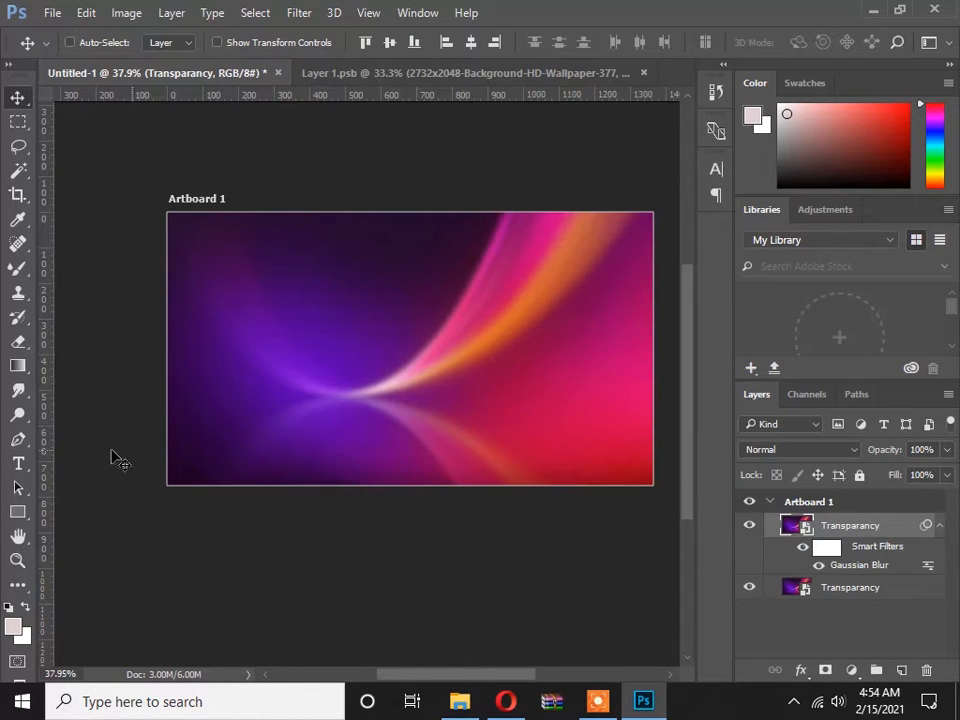
Draw a black rectangle about 370 by 514 px in the artboard's left half and round its corners to 8 px
{"action": "left_click", "coordinate": [17, 511]}
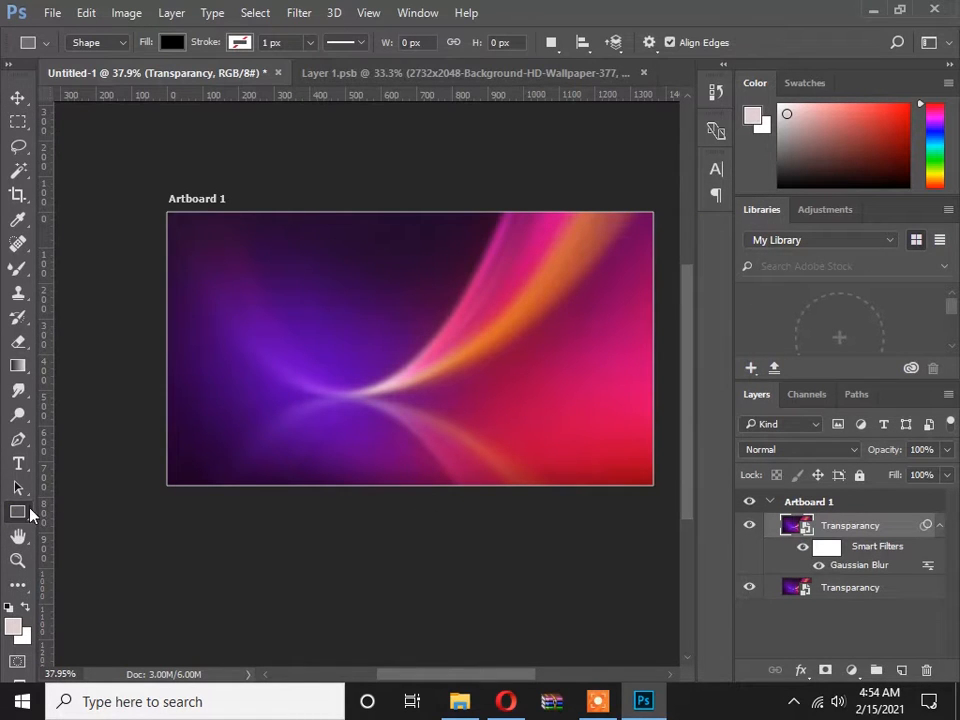
{"action": "left_click_drag", "start_coordinate": [221, 256], "coordinate": [352, 438]}
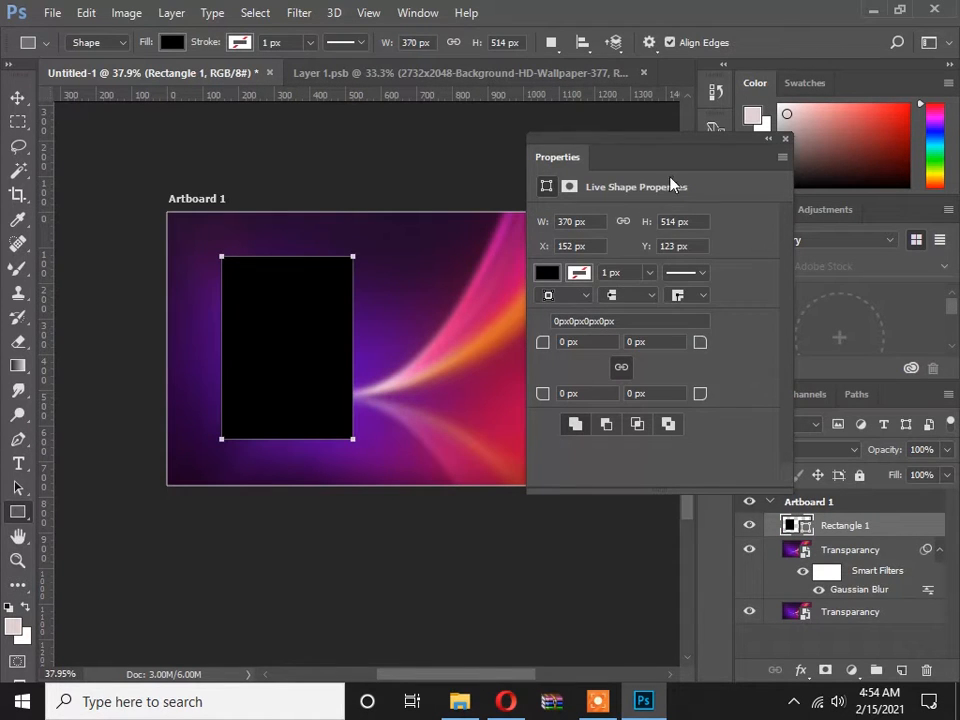
{"action": "left_click", "coordinate": [580, 343]}
{"action": "type", "text": "8"}
{"action": "key", "text": "Tab"}
{"action": "left_click", "coordinate": [579, 392]}
{"action": "left_click", "coordinate": [785, 139]}
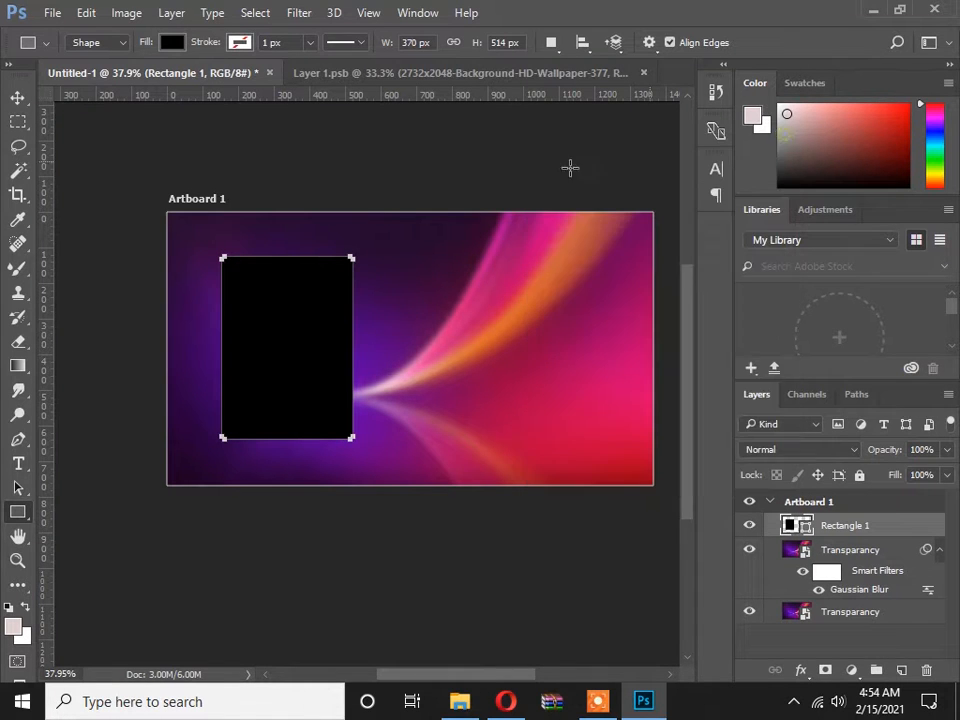
Move the rectangle layer between the blurred and the unblurred Transparancy layers
{"action": "key", "text": "v"}
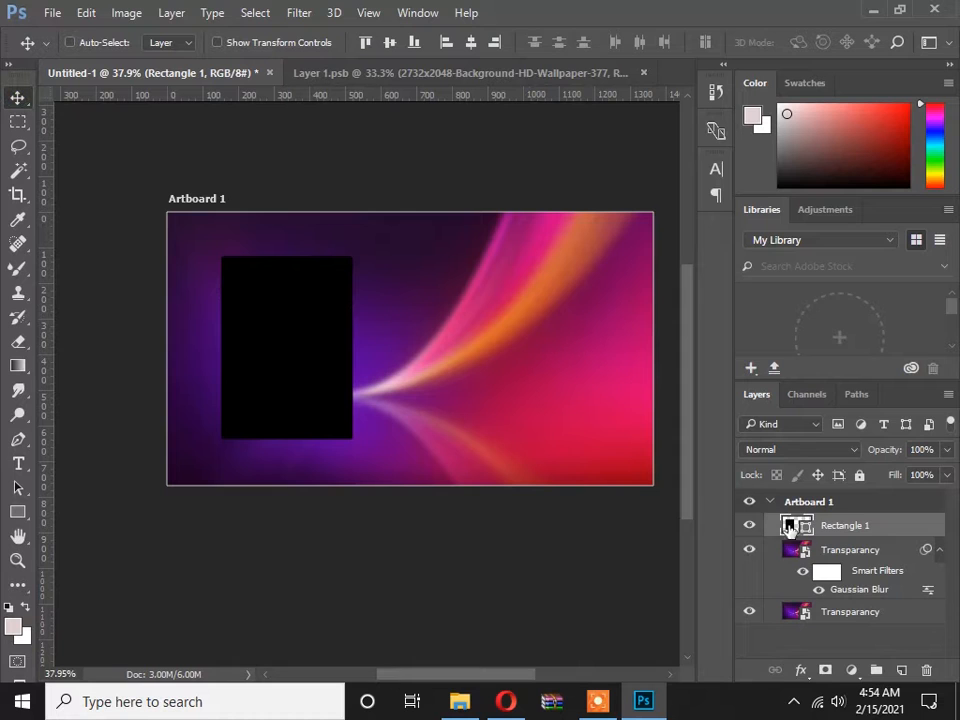
{"action": "left_click_drag", "start_coordinate": [820, 530], "coordinate": [832, 590]}
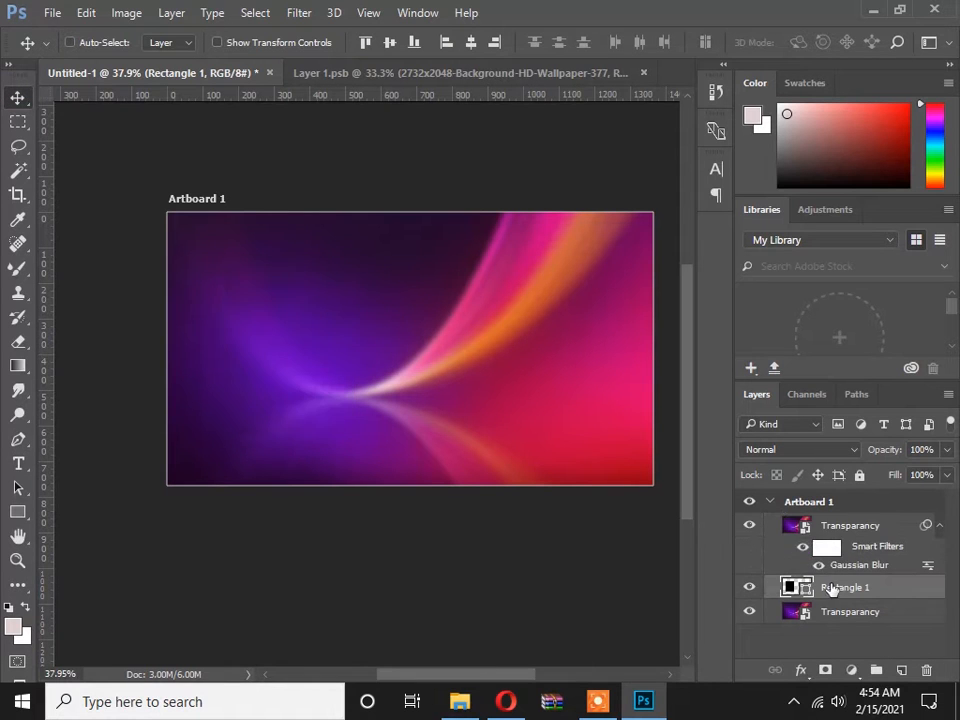
Clip the blurred Transparancy layer to the rectangle layer directly beneath it with a clipping mask
{"action": "left_click", "coordinate": [835, 527]}
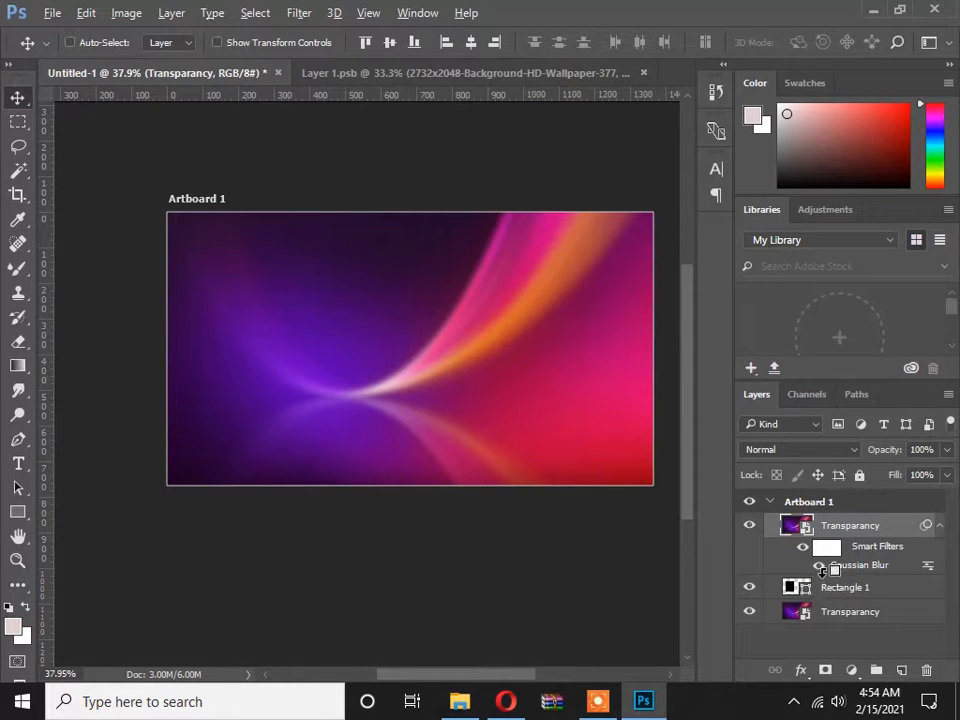
{"action": "left_click", "coordinate": [820, 568], "text": "alt"}
{"action": "mouse_move", "coordinate": [330, 375]}
{"action": "left_mouse_down"}
{"action": "mouse_move", "coordinate": [372, 368]}
{"action": "mouse_move", "coordinate": [317, 378]}
{"action": "left_mouse_up"}
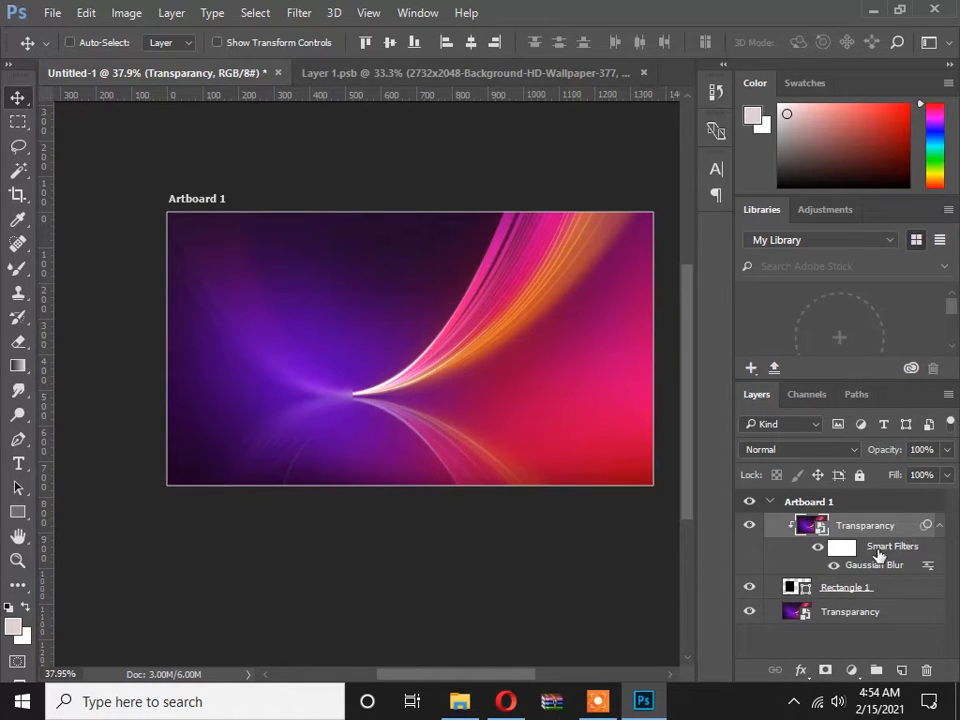
Add an Inner Glow effect to Rectangle 1 with Normal blend mode, 30% opacity and white #ffffff
{"action": "left_click", "coordinate": [922, 589]}
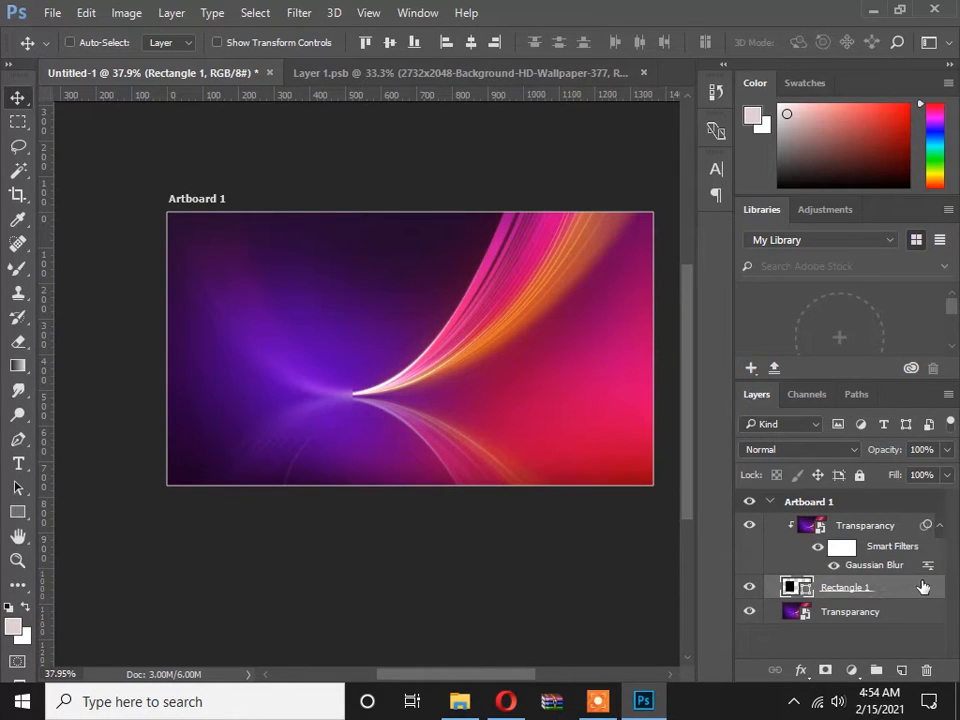
{"action": "double_click", "coordinate": [922, 587]}
{"action": "left_click_drag", "start_coordinate": [368, 176], "coordinate": [704, 154]}
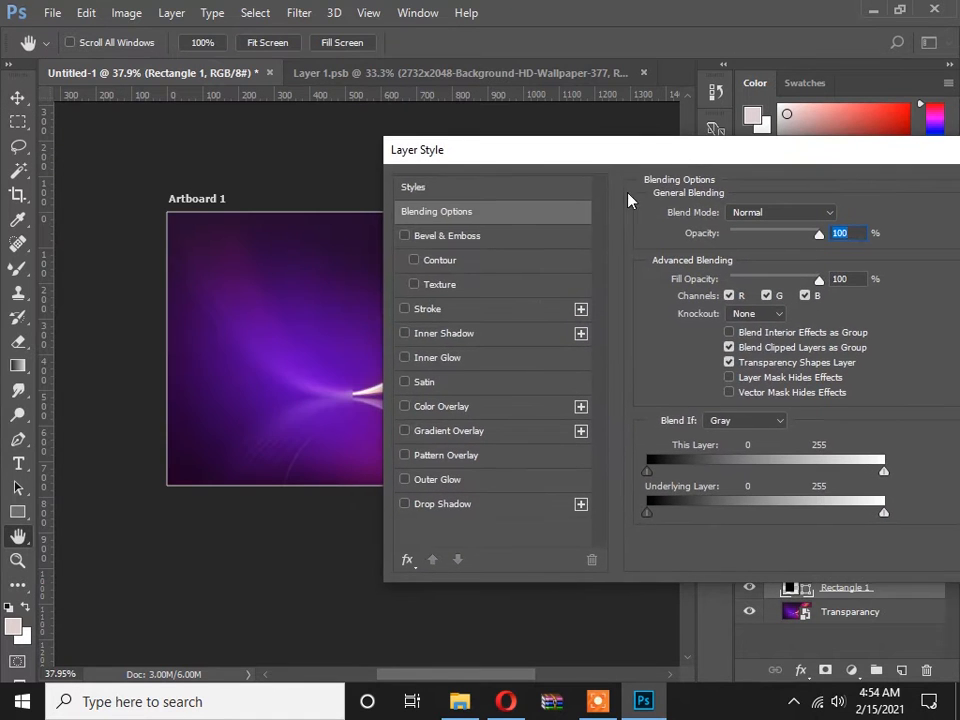
{"action": "left_click", "coordinate": [480, 362]}
{"action": "left_click_drag", "start_coordinate": [570, 157], "coordinate": [547, 156]}
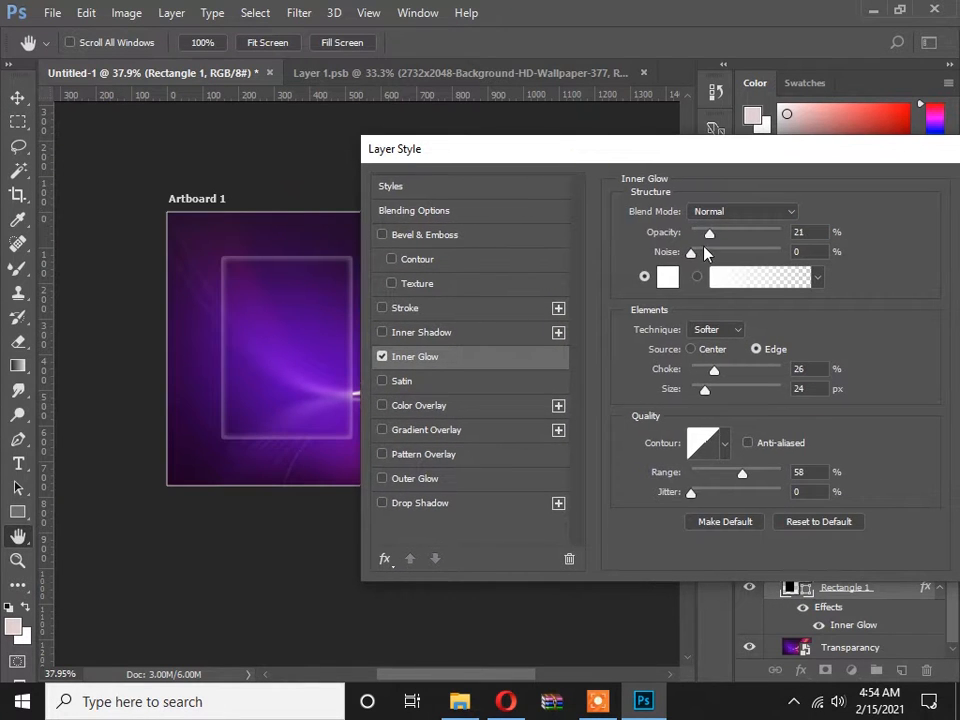
{"action": "mouse_move", "coordinate": [736, 240]}
{"action": "left_mouse_down"}
{"action": "mouse_move", "coordinate": [757, 233]}
{"action": "mouse_move", "coordinate": [722, 233]}
{"action": "left_mouse_up"}
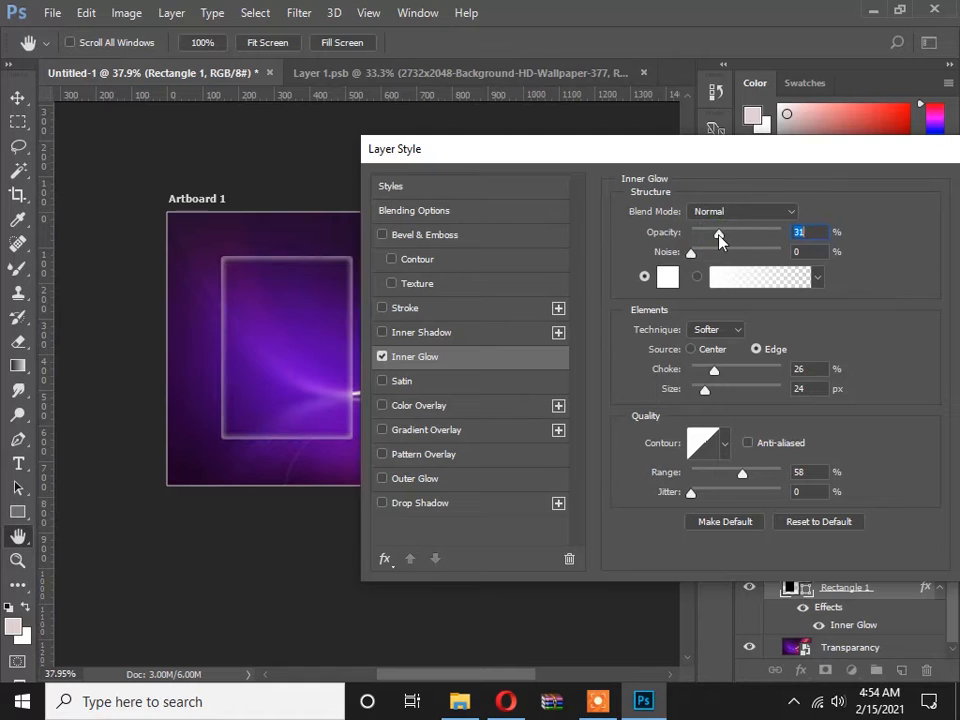
{"action": "left_click", "coordinate": [728, 213]}
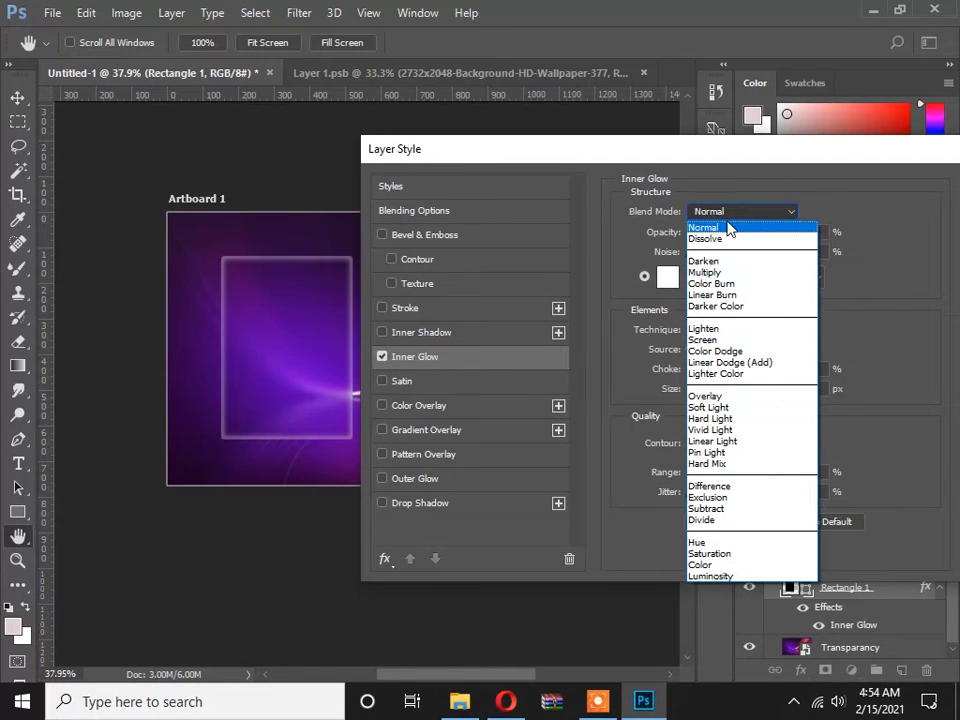
{"action": "left_click", "coordinate": [724, 222]}
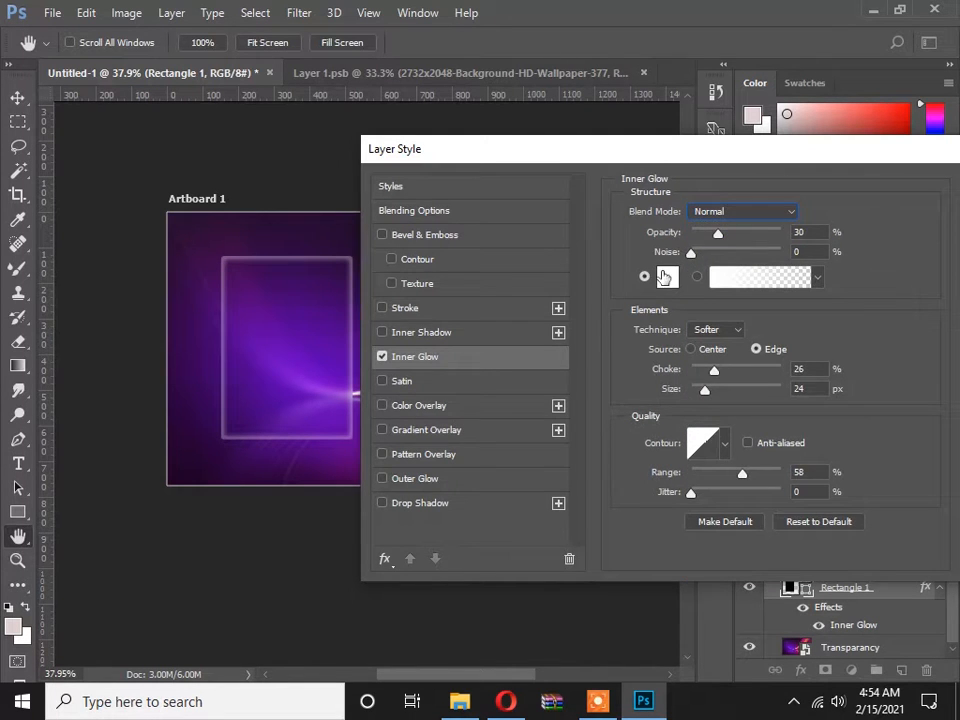
{"action": "left_click", "coordinate": [665, 277]}
{"action": "left_click", "coordinate": [770, 272]}
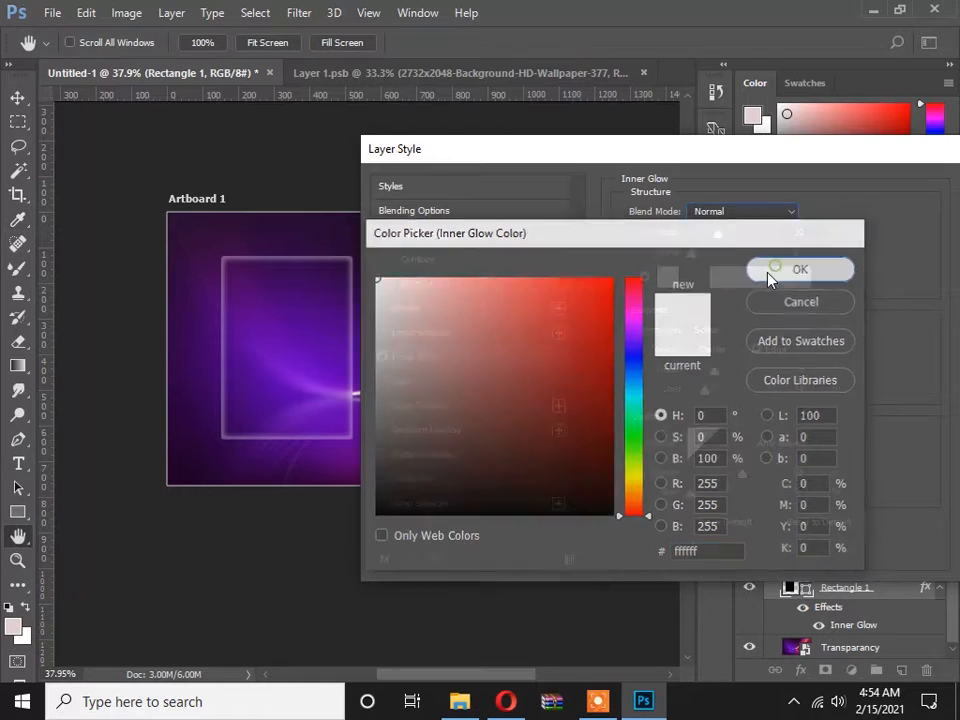
Set the Inner Glow's choke to 19%, size to 27 px and range to 34%, using the Linear contour
{"action": "mouse_move", "coordinate": [716, 378]}
{"action": "left_mouse_down"}
{"action": "mouse_move", "coordinate": [739, 370]}
{"action": "mouse_move", "coordinate": [690, 388]}
{"action": "mouse_move", "coordinate": [712, 397]}
{"action": "left_mouse_up"}
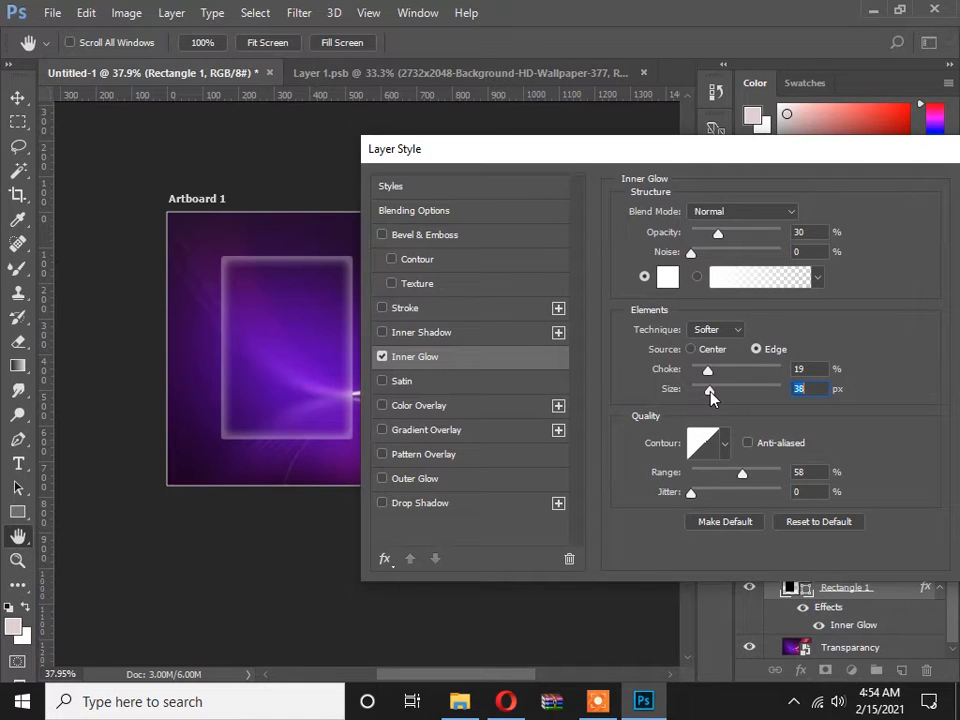
{"action": "left_click", "coordinate": [723, 449]}
{"action": "left_click", "coordinate": [656, 493]}
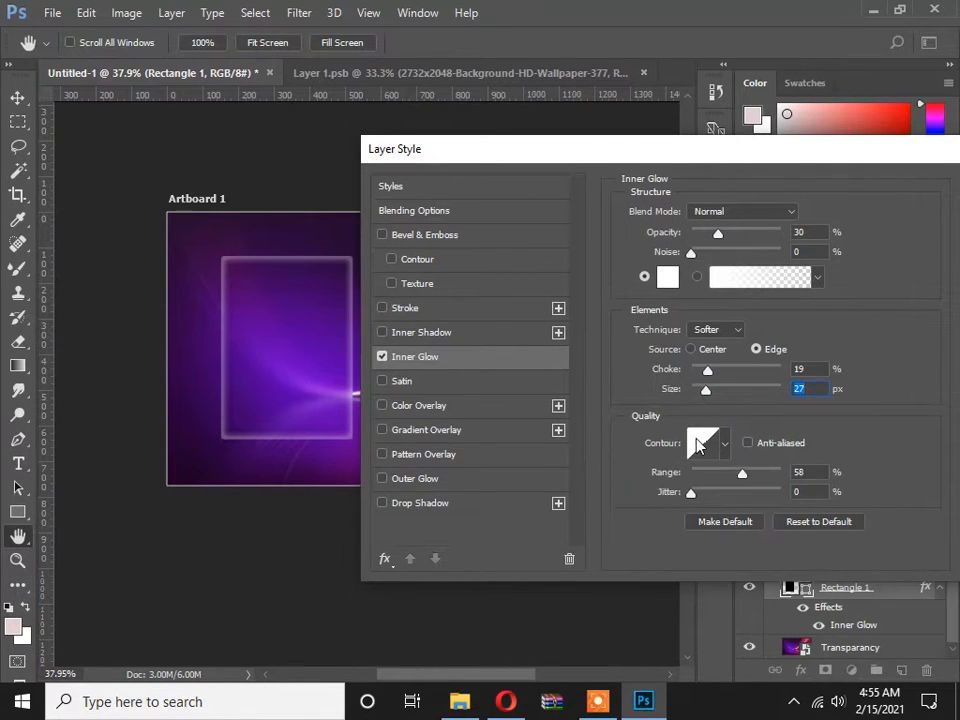
{"action": "left_click", "coordinate": [698, 446]}
{"action": "left_click", "coordinate": [476, 146]}
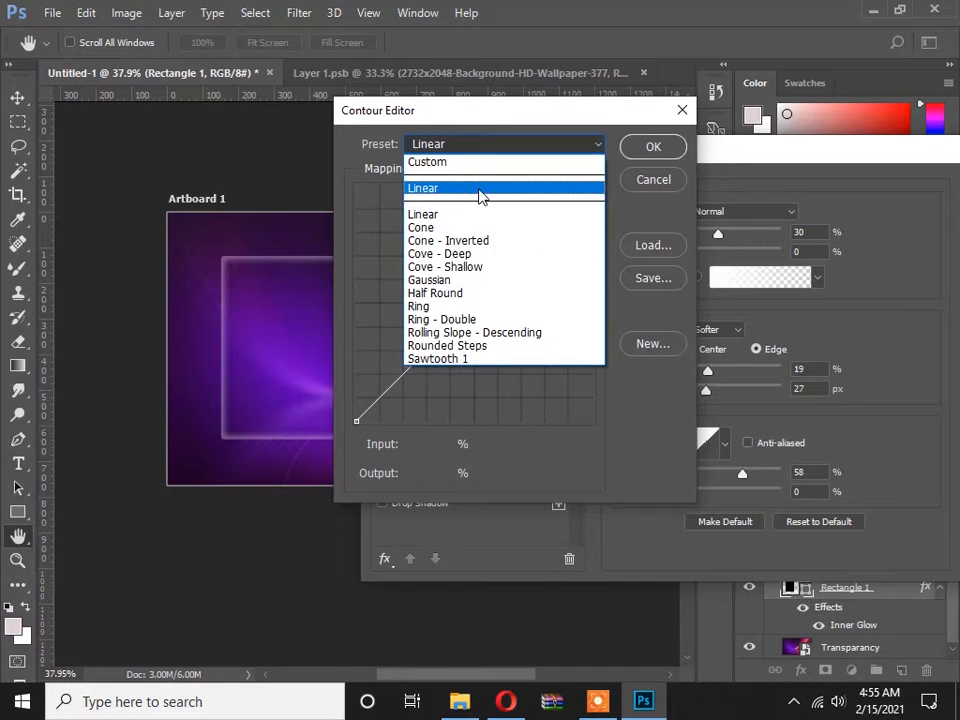
{"action": "left_click", "coordinate": [478, 196]}
{"action": "left_click", "coordinate": [640, 152]}
{"action": "left_click", "coordinate": [726, 446]}
{"action": "left_click", "coordinate": [726, 446]}
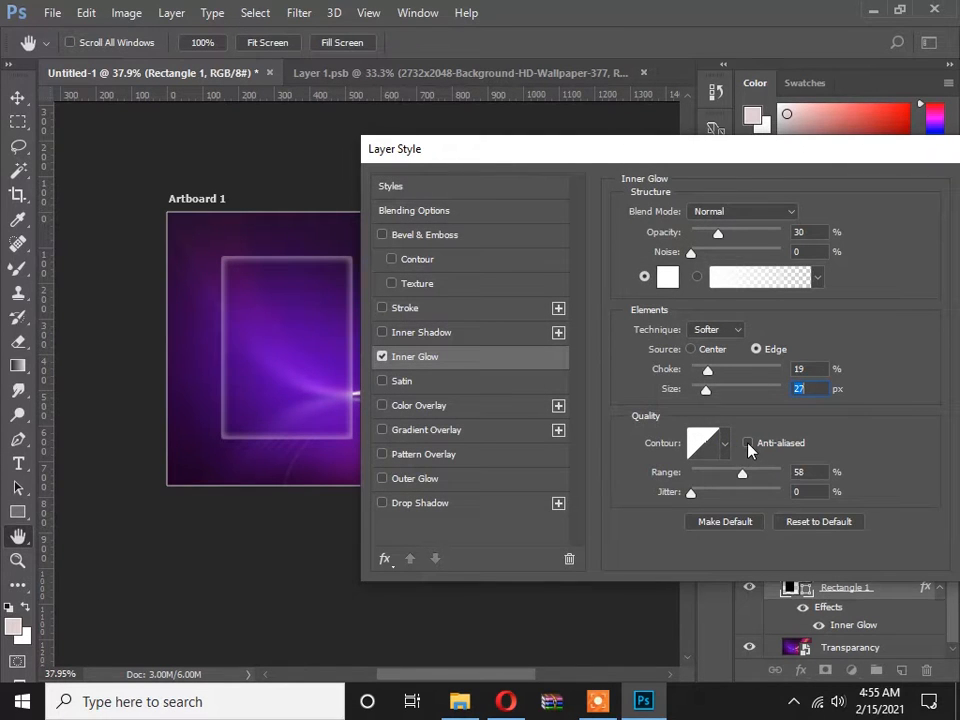
{"action": "left_click", "coordinate": [748, 445]}
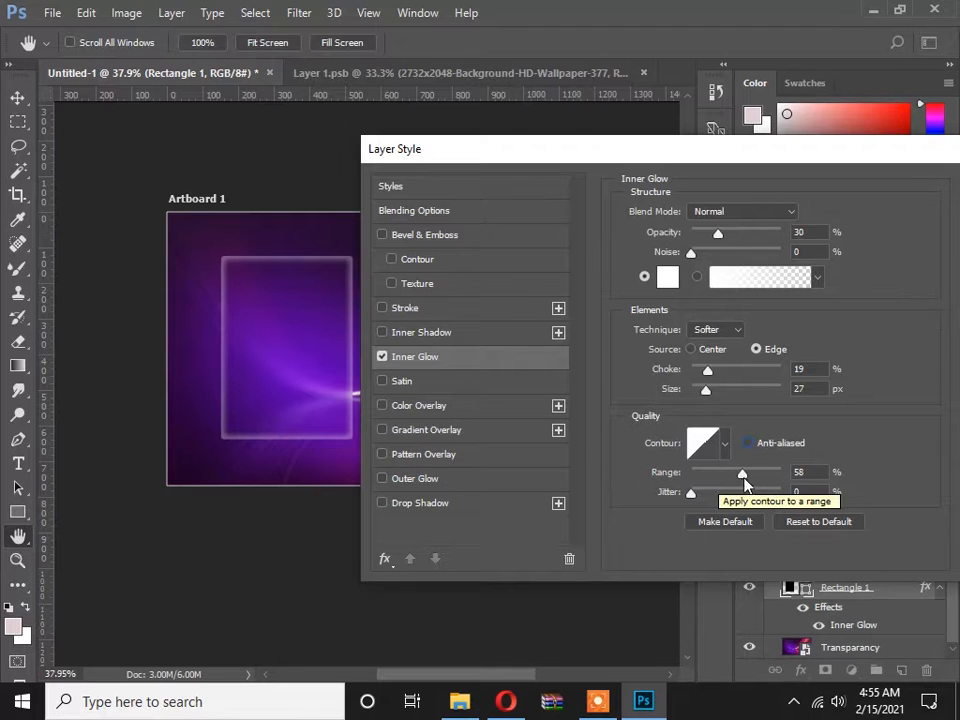
{"action": "left_click_drag", "start_coordinate": [744, 480], "coordinate": [720, 479]}
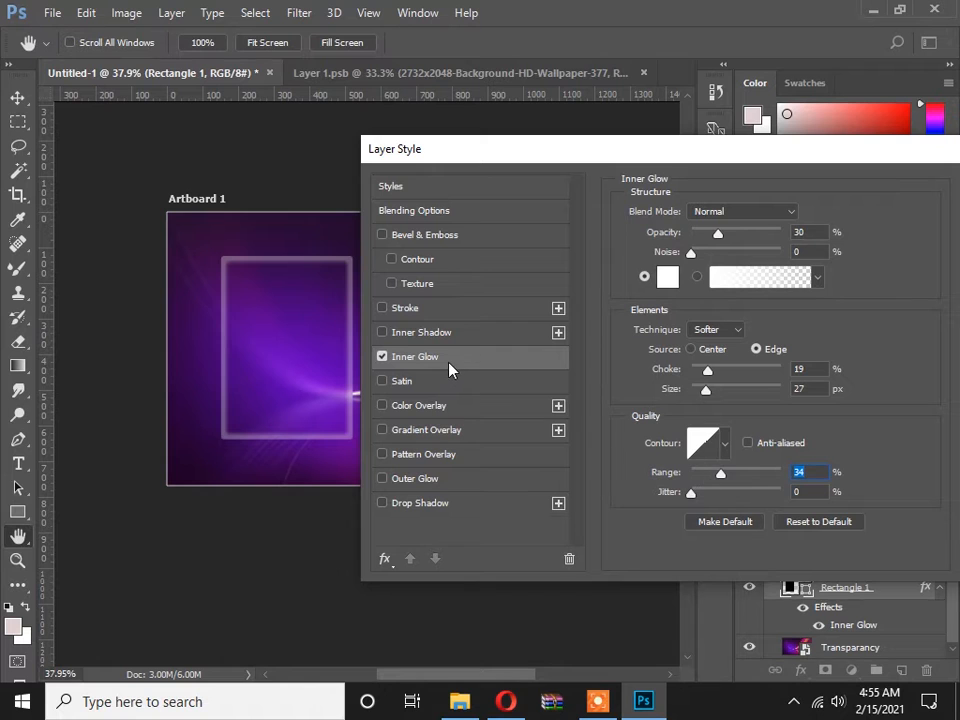
Add a 1 px white stroke positioned outside the rectangle, with Normal blend mode and 64% opacity
{"action": "left_click", "coordinate": [441, 307]}
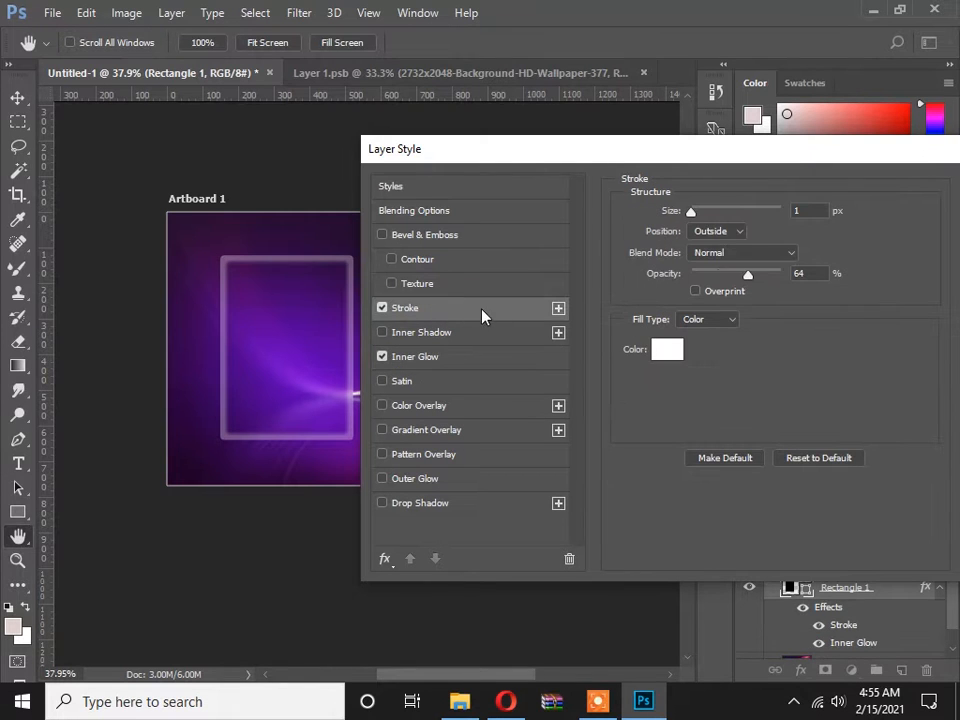
{"action": "left_click", "coordinate": [737, 233]}
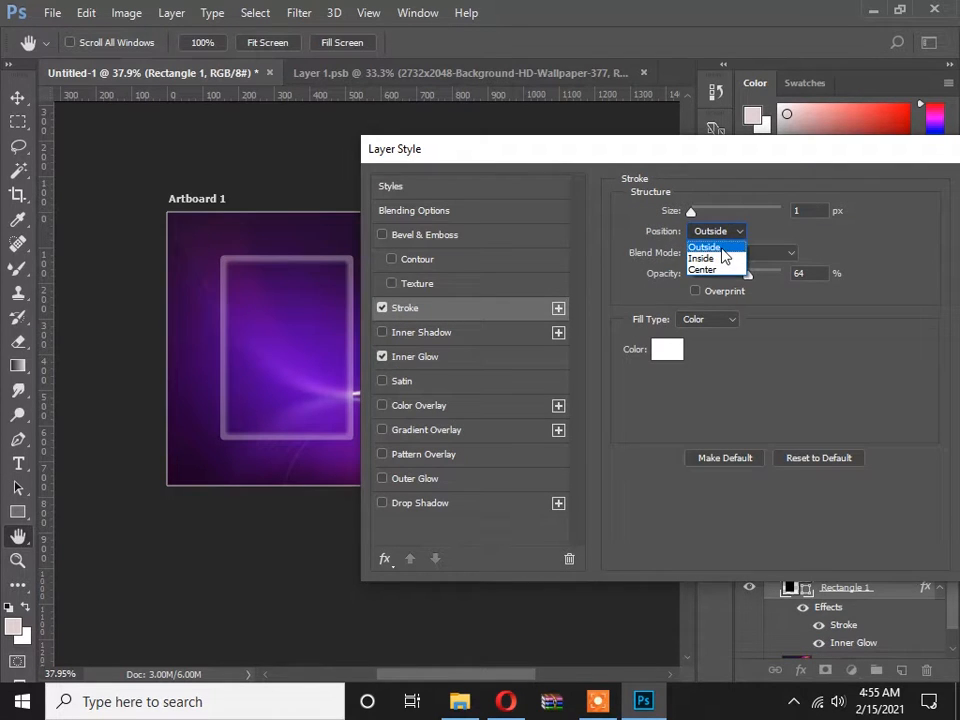
{"action": "left_click", "coordinate": [710, 230]}
{"action": "left_click_drag", "start_coordinate": [690, 212], "coordinate": [689, 211]}
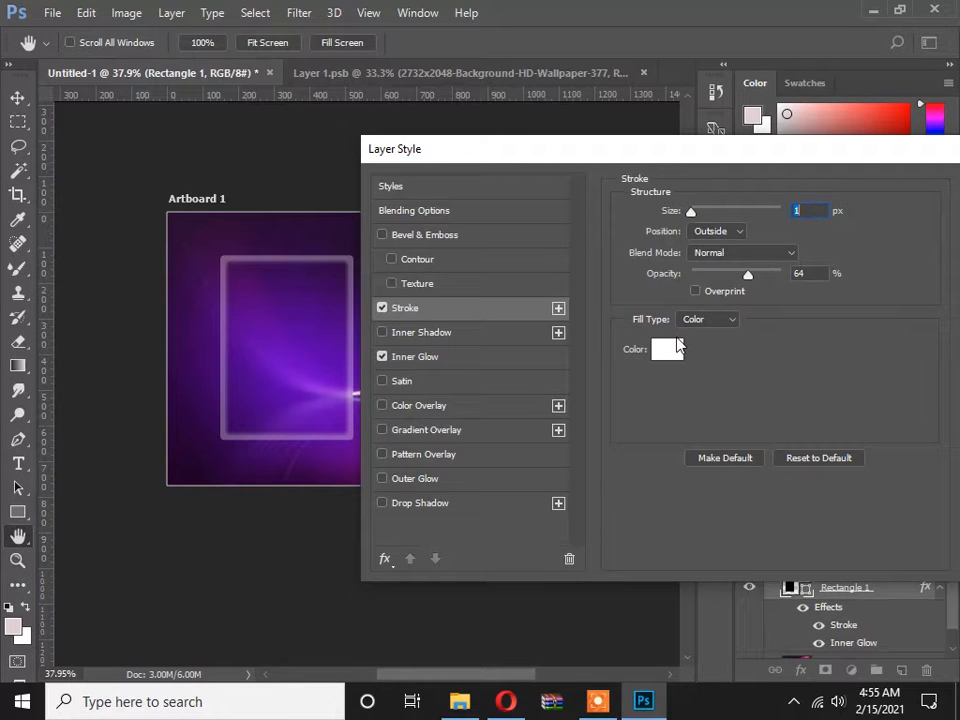
{"action": "left_click", "coordinate": [666, 354]}
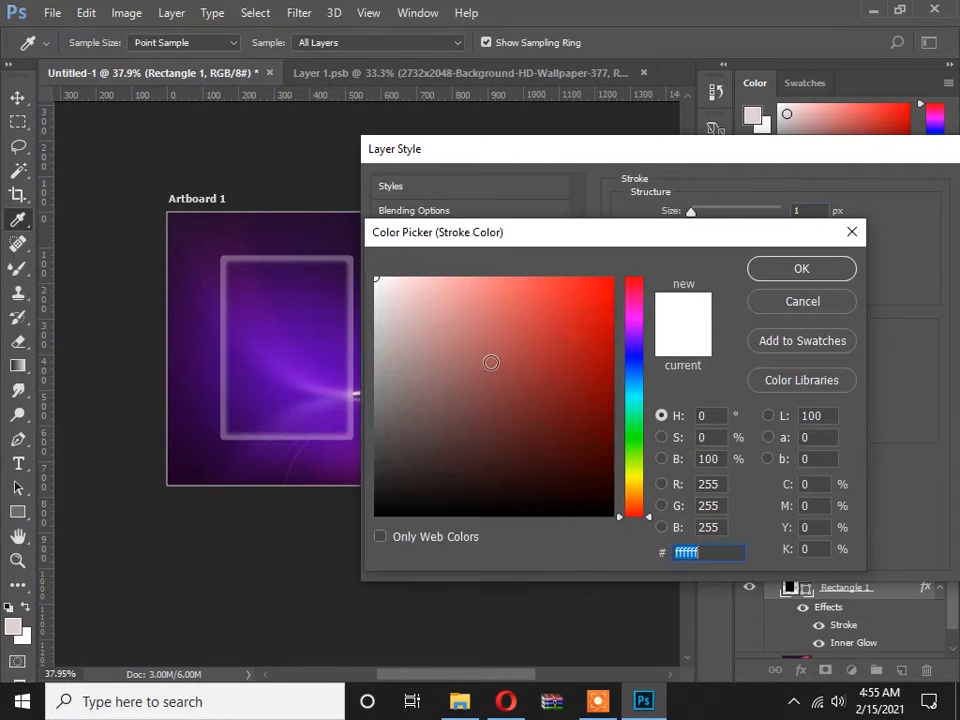
{"action": "left_click", "coordinate": [769, 269]}
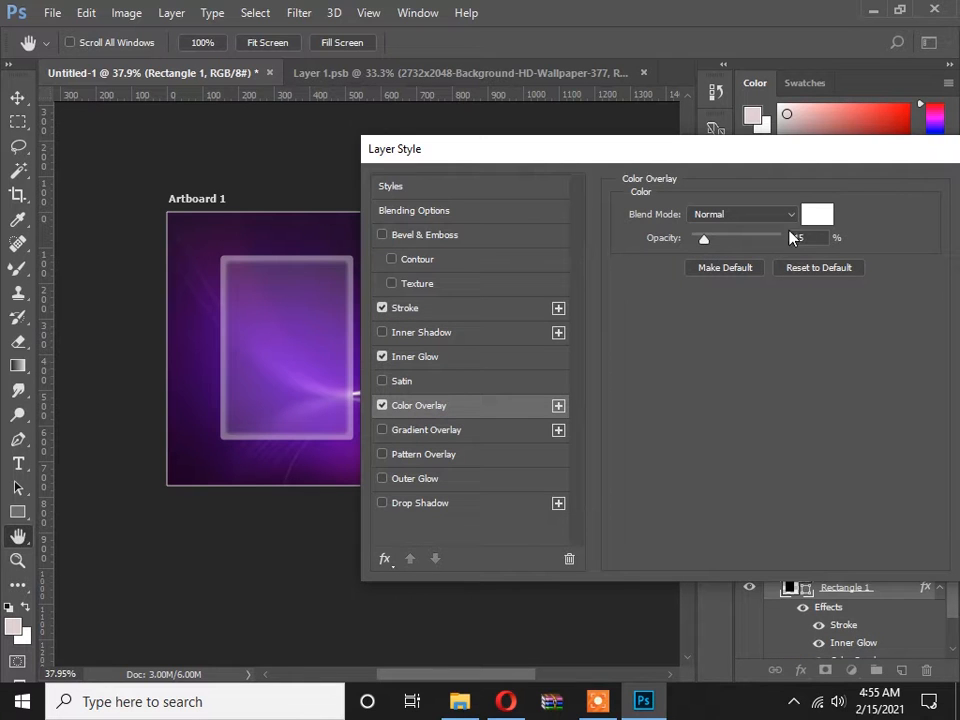
Apply a white #ffffff Color Overlay to the rectangle in Normal mode at 21% opacity
{"action": "left_click", "coordinate": [816, 214]}
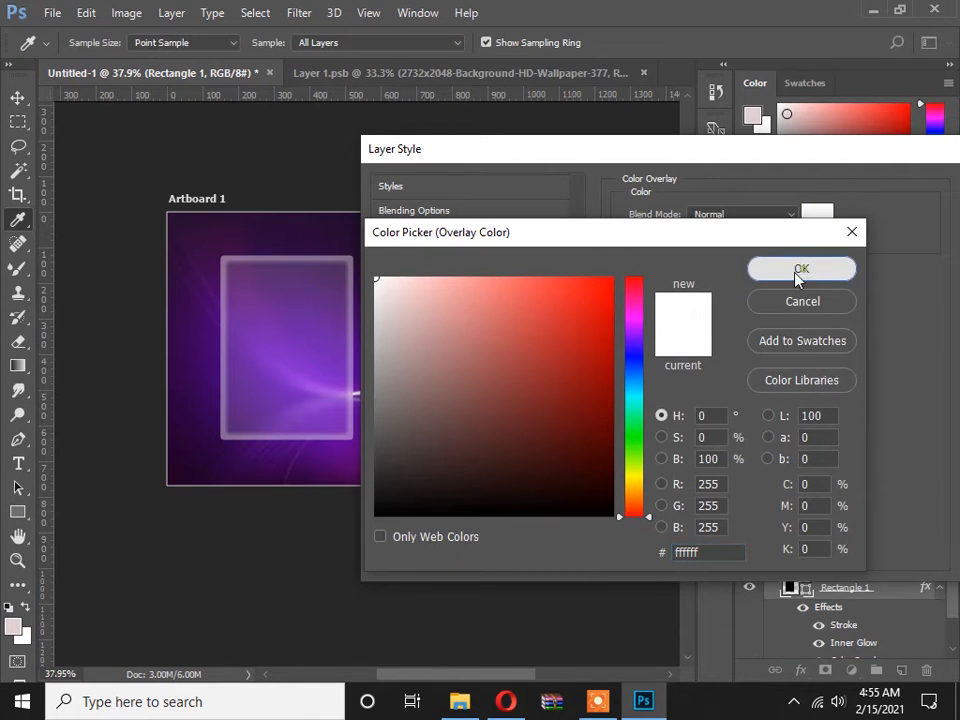
{"action": "left_click", "coordinate": [800, 270]}
{"action": "mouse_move", "coordinate": [708, 247]}
{"action": "left_mouse_down"}
{"action": "mouse_move", "coordinate": [754, 239]}
{"action": "mouse_move", "coordinate": [712, 243]}
{"action": "left_mouse_up"}
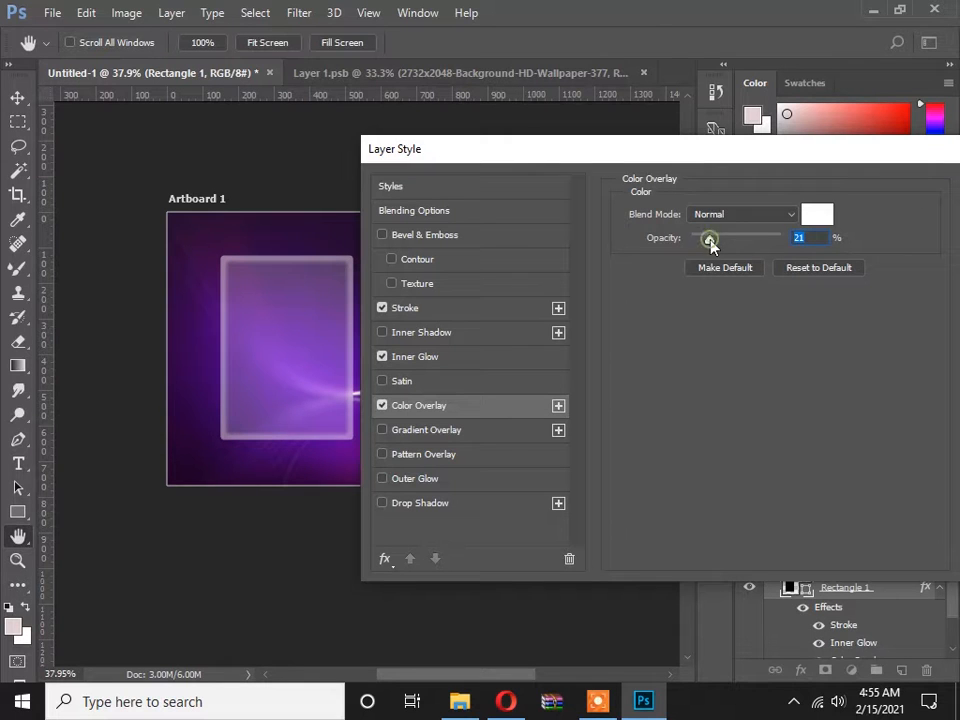
Add a black Multiply Drop Shadow with 9 px distance and 18 px size, and apply the rectangle's layer styles
{"action": "left_click", "coordinate": [474, 503]}
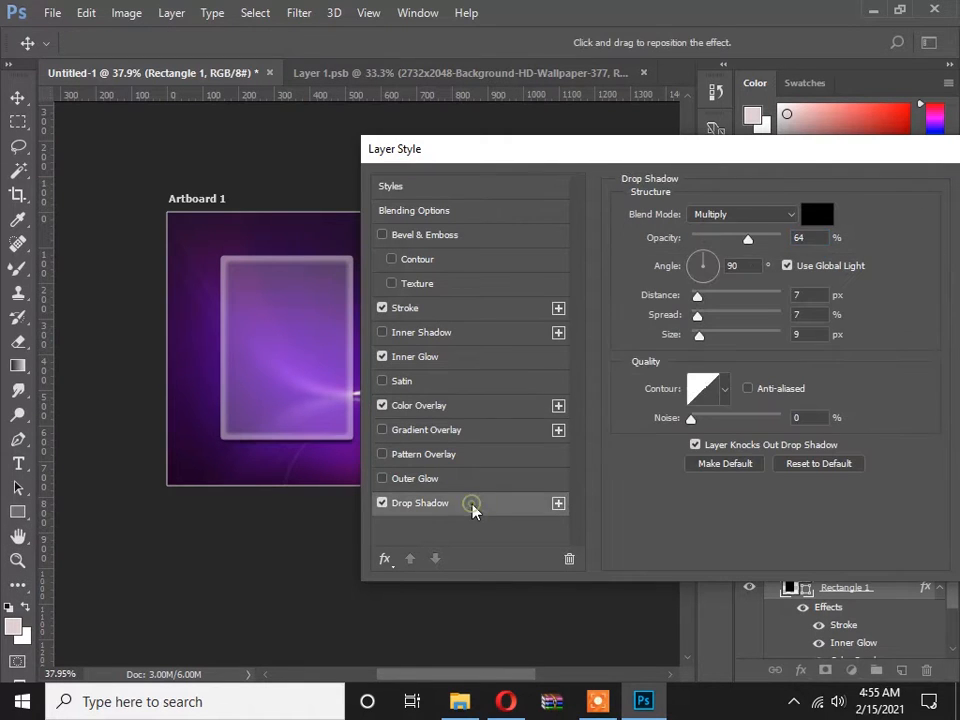
{"action": "left_click_drag", "start_coordinate": [700, 302], "coordinate": [704, 336]}
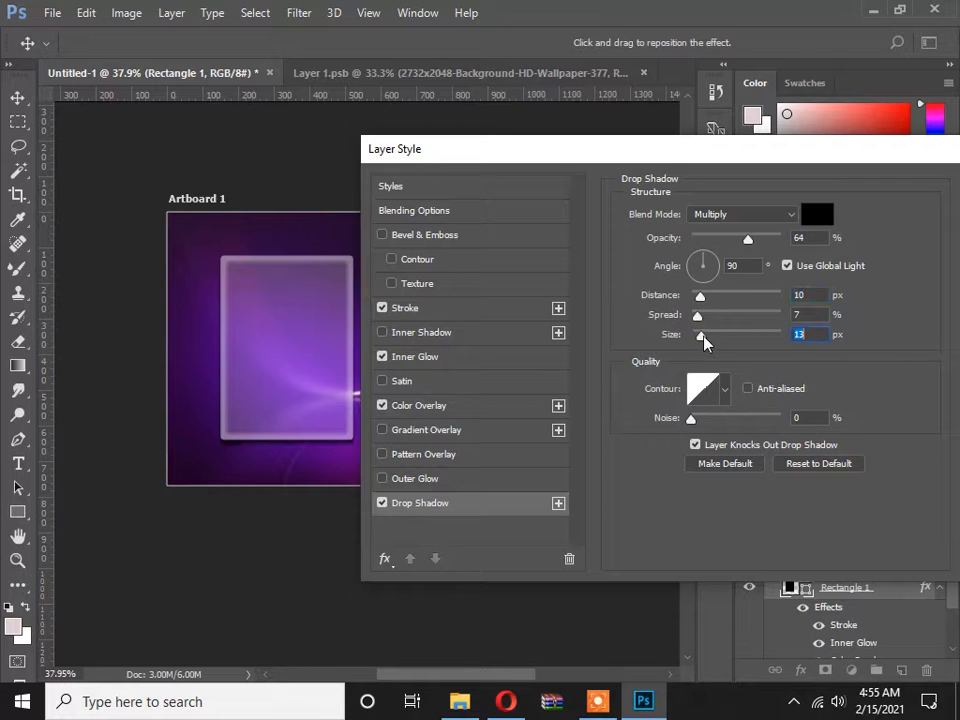
{"action": "left_click", "coordinate": [699, 297]}
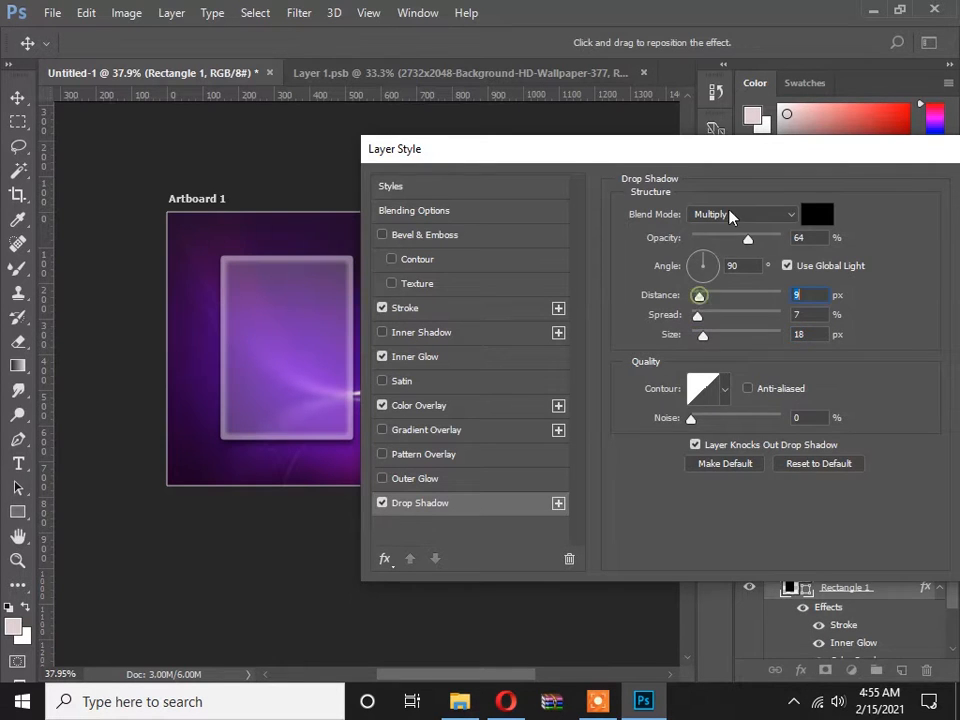
{"action": "left_click", "coordinate": [731, 214]}
{"action": "left_click", "coordinate": [715, 225]}
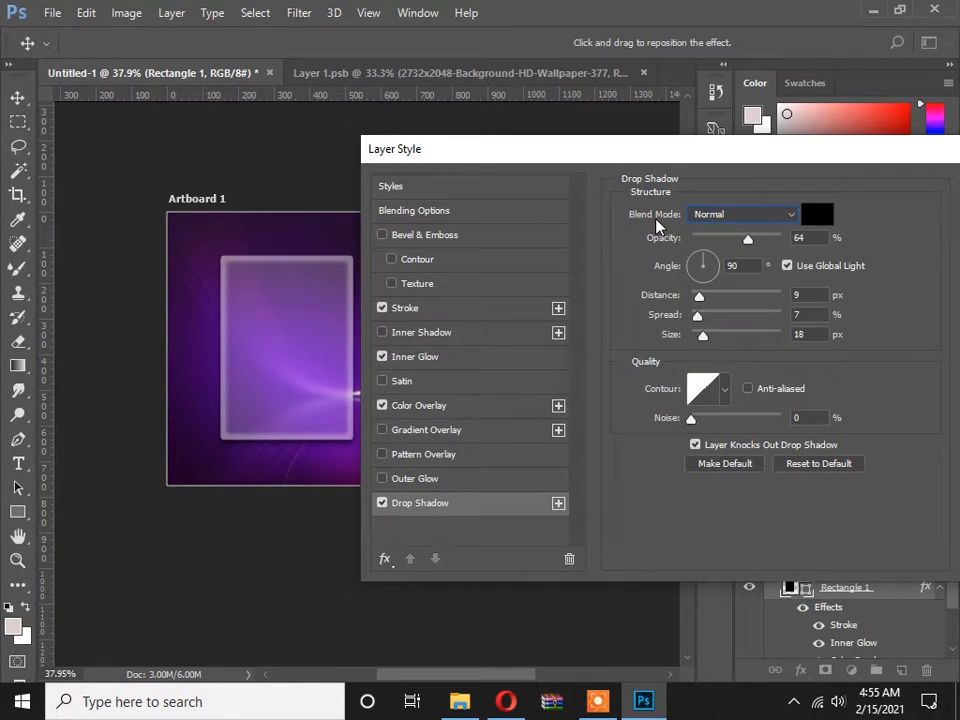
{"action": "left_click", "coordinate": [720, 215]}
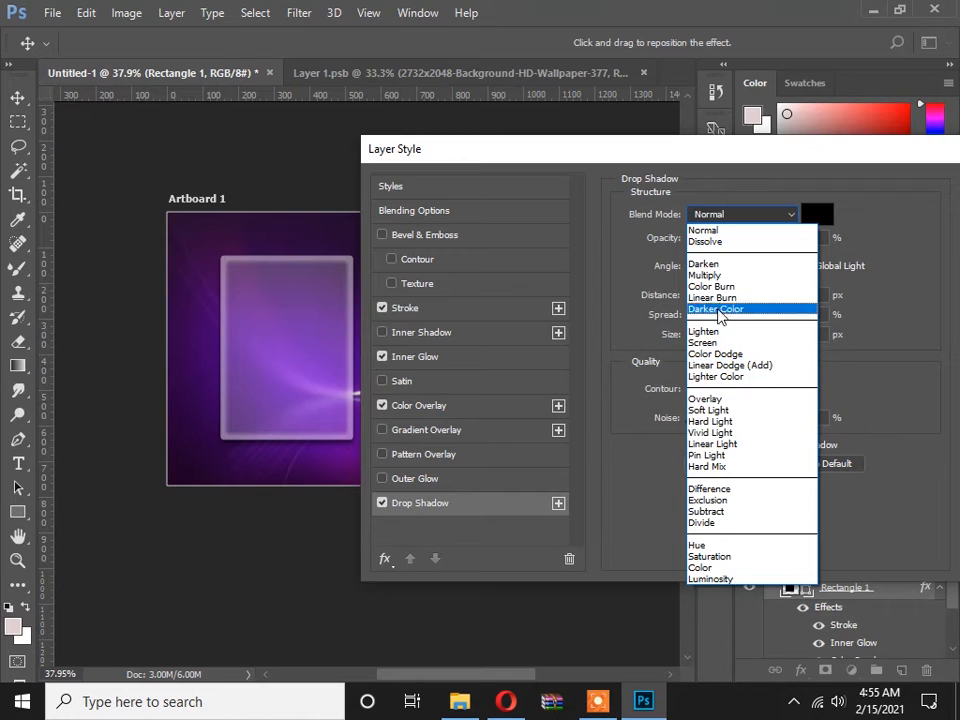
{"action": "left_click", "coordinate": [712, 275]}
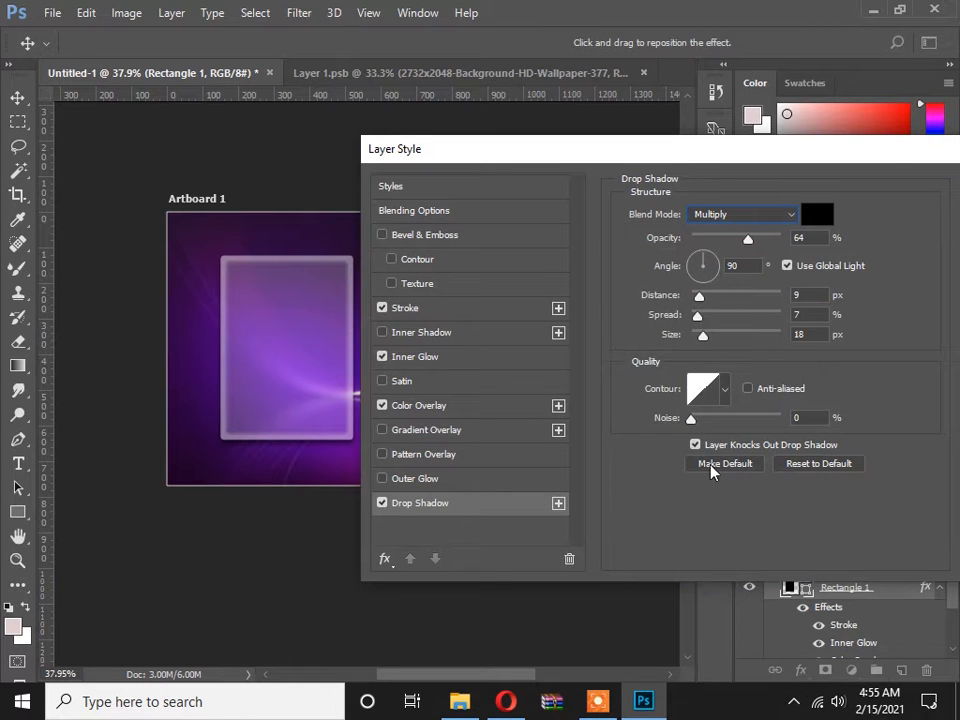
{"action": "left_click_drag", "start_coordinate": [643, 148], "coordinate": [469, 149]}
{"action": "left_click", "coordinate": [824, 188]}
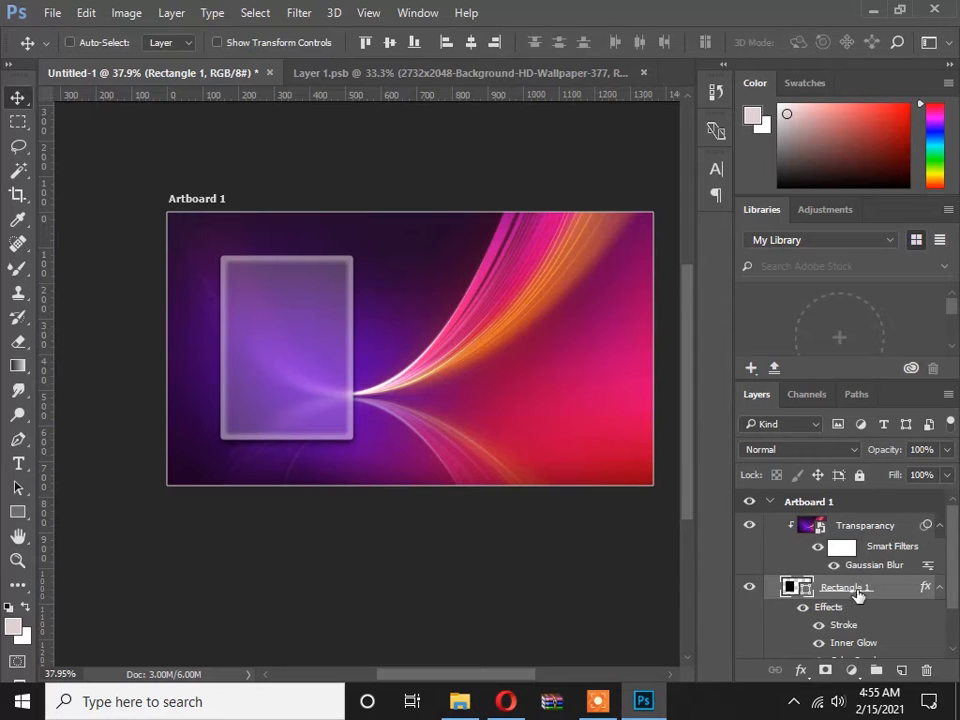
Create a layer group above the blurred Transparancy layer and rename it Content
{"action": "scroll", "coordinate": [848, 575], "scroll_direction": "down", "scroll_amount": 2}
{"action": "scroll", "coordinate": [848, 575], "scroll_direction": "up", "scroll_amount": 2}
{"action": "left_click", "coordinate": [859, 529]}
{"action": "left_click", "coordinate": [863, 592]}
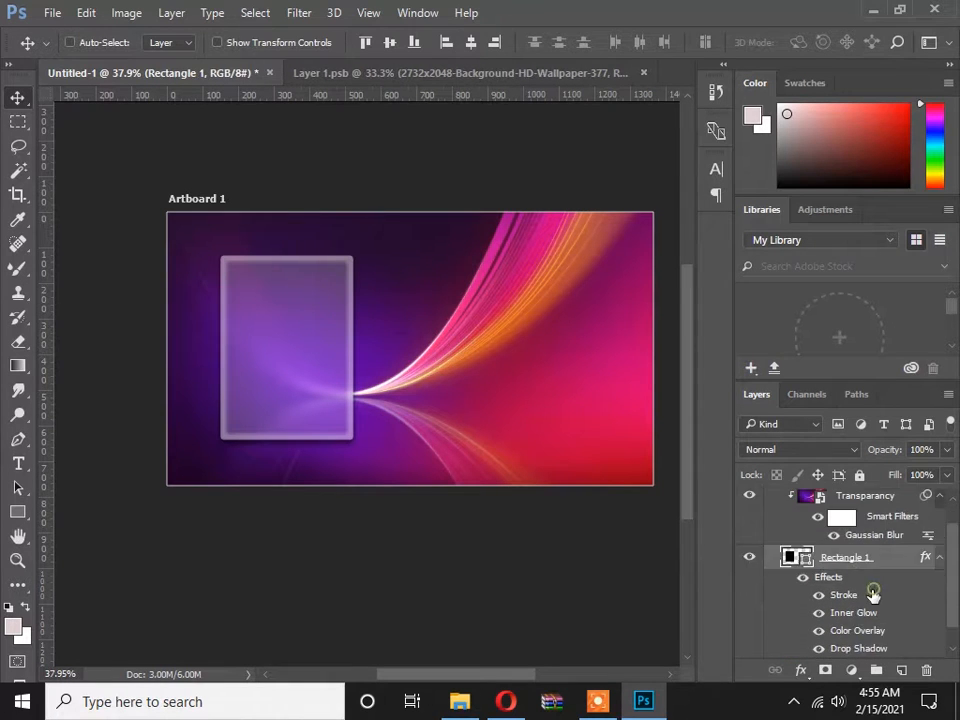
{"action": "scroll", "coordinate": [870, 590], "scroll_direction": "up", "scroll_amount": 1}
{"action": "left_click", "coordinate": [857, 527], "text": "shift"}
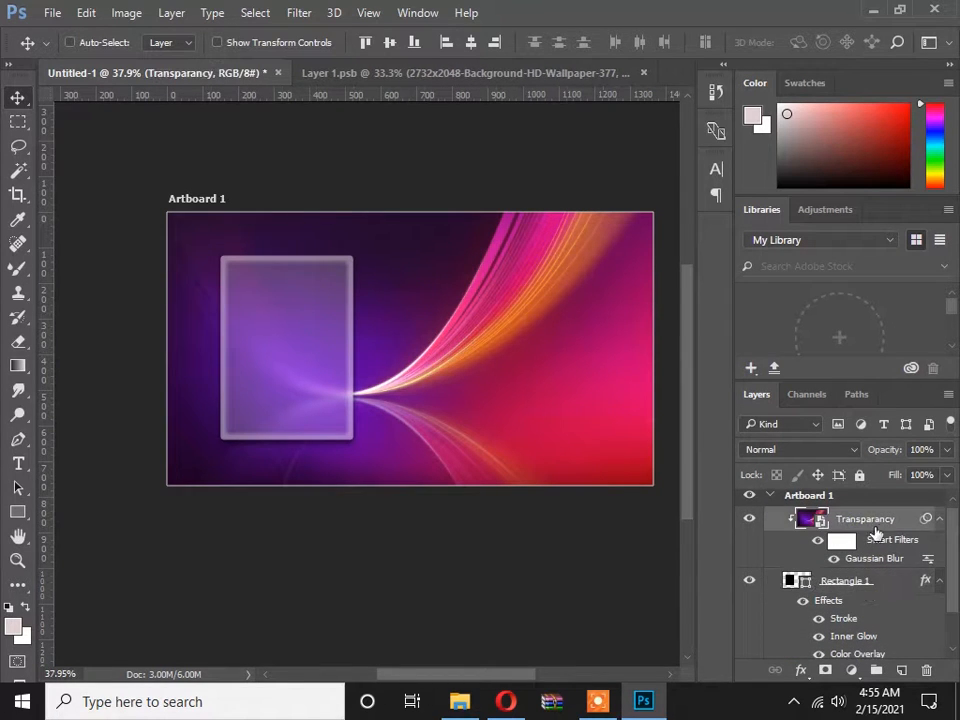
{"action": "left_click", "coordinate": [879, 671]}
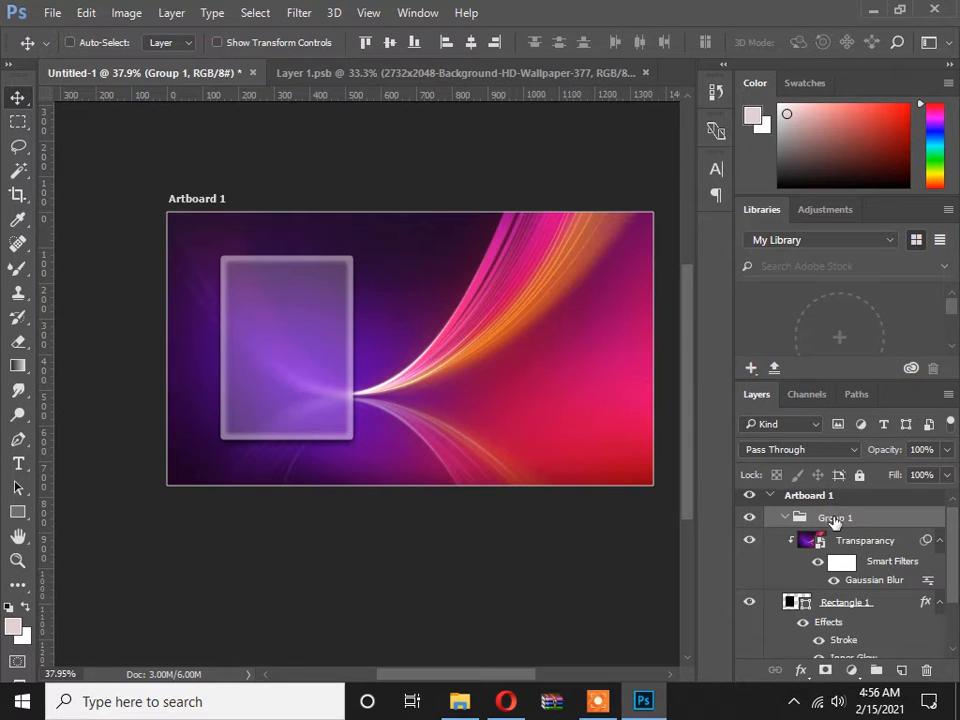
{"action": "double_click", "coordinate": [834, 519]}
{"action": "type", "text": "C"}
{"action": "key", "text": "Return"}
Add a new layer in the Content group and place the text "Name:" in the left part of the glass panel
{"action": "left_click", "coordinate": [902, 668]}
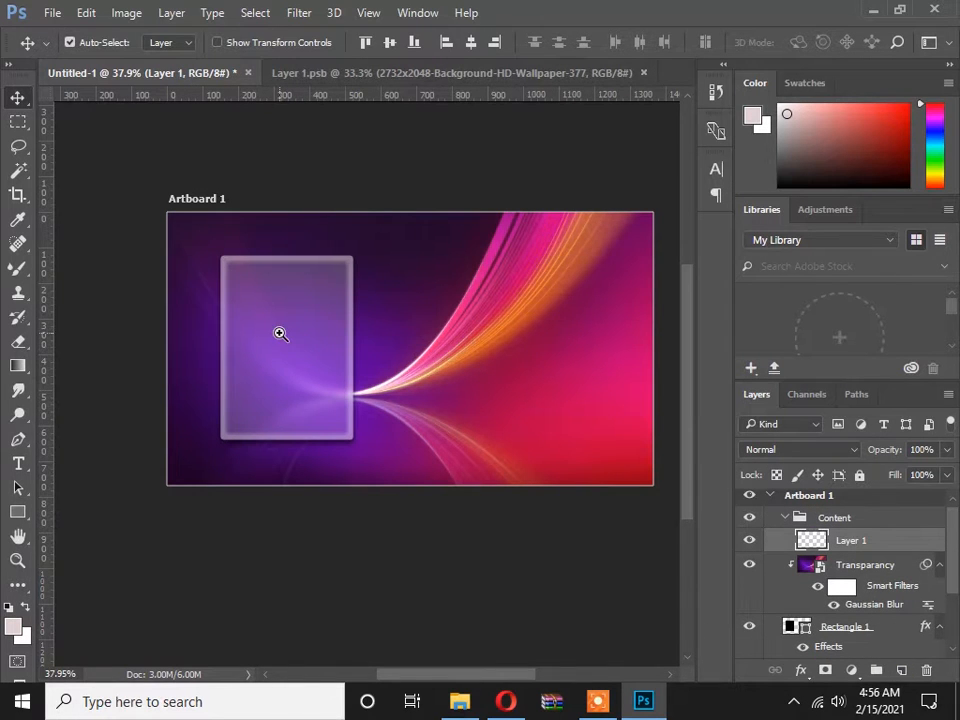
{"action": "left_click", "coordinate": [281, 334], "text": "ctrl"}
{"action": "left_click", "coordinate": [275, 337], "text": "ctrl"}
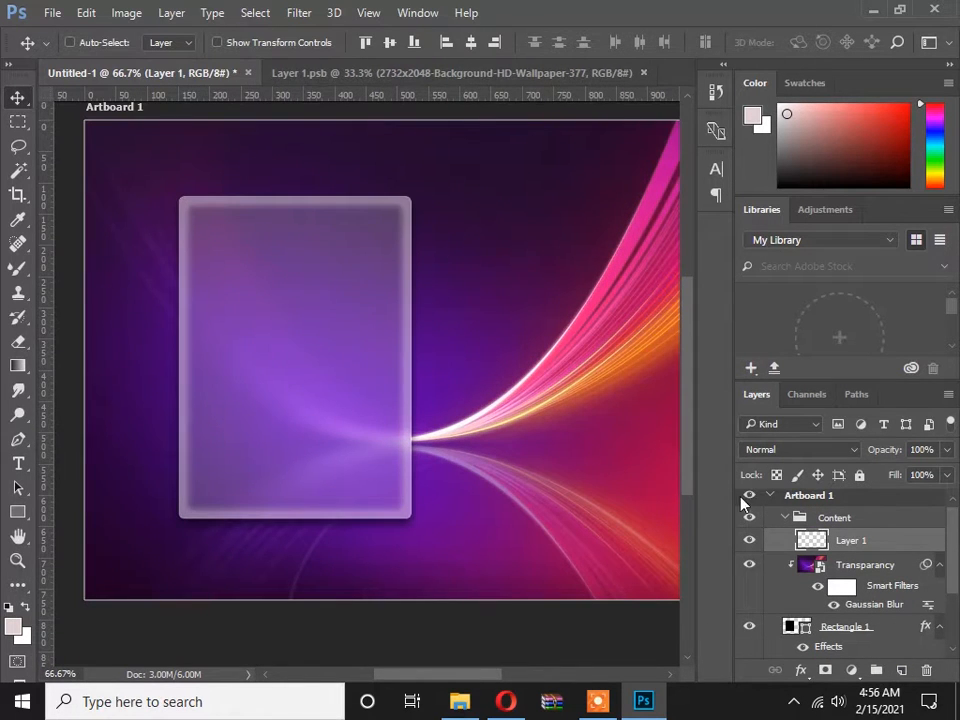
{"action": "left_click", "coordinate": [18, 462]}
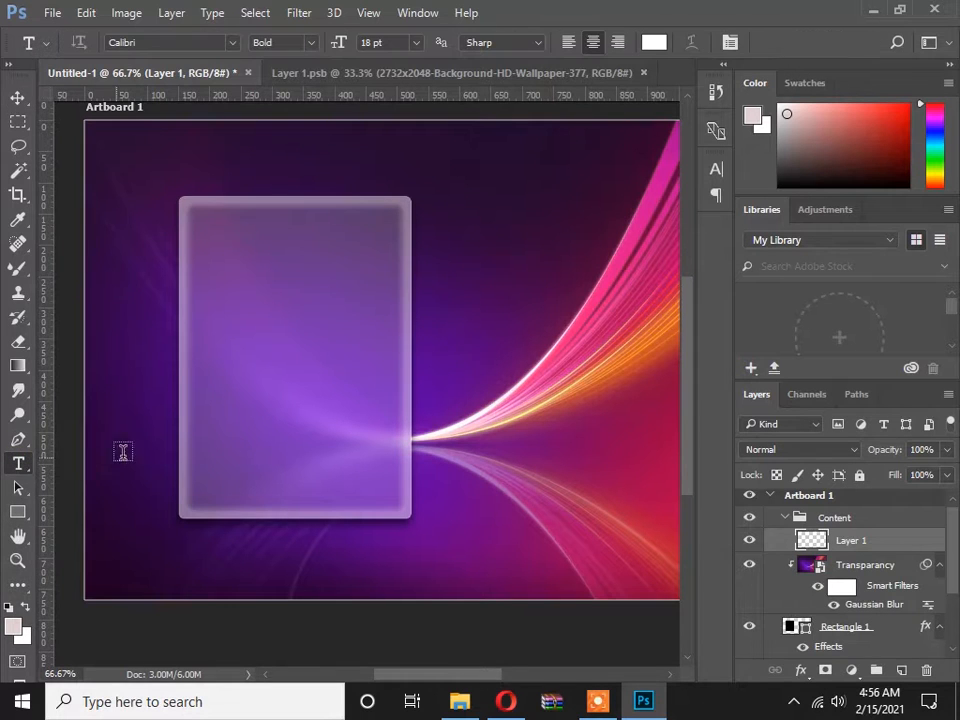
{"action": "left_click", "coordinate": [213, 390]}
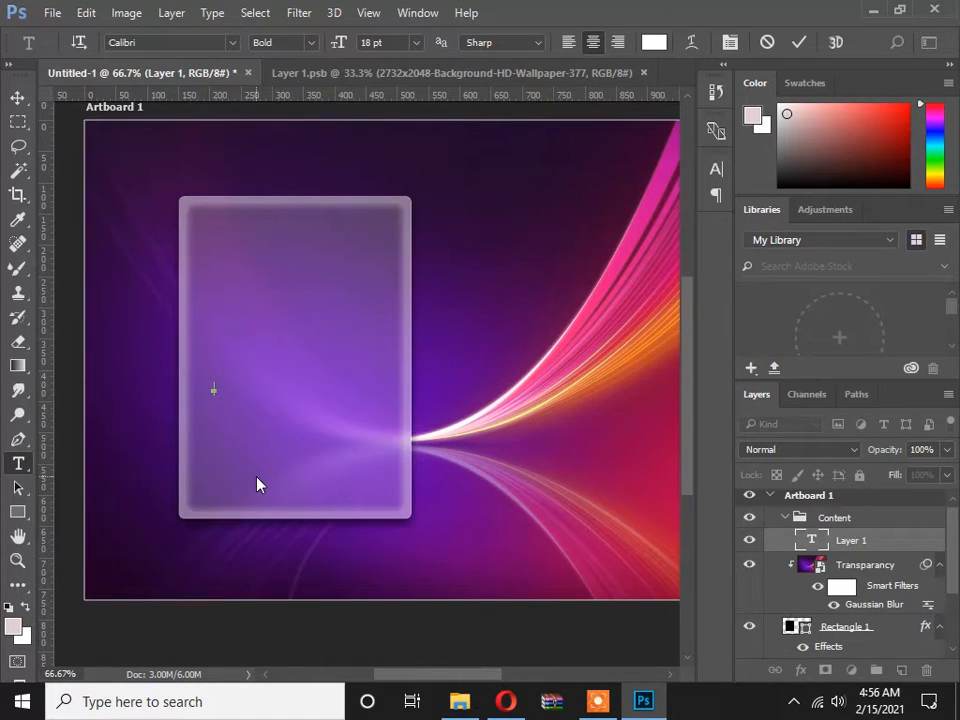
{"action": "type", "text": "Name:"}
Set the "Name:" text size to 24 pt and reposition the label near the panel's left edge
{"action": "left_click", "coordinate": [414, 43]}
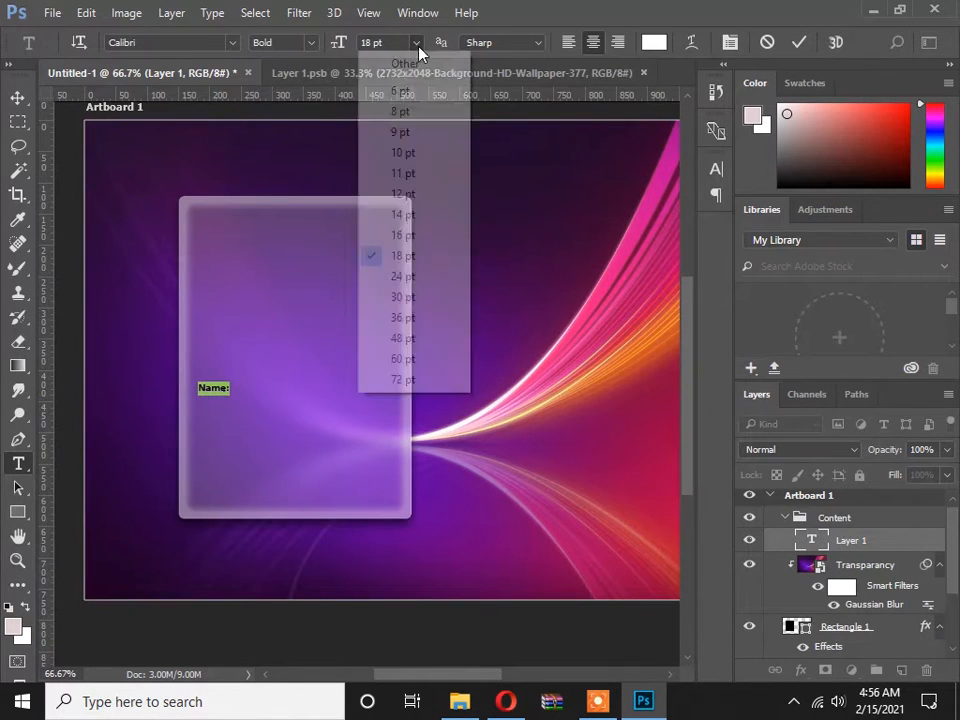
{"action": "left_click", "coordinate": [418, 276]}
{"action": "left_click", "coordinate": [17, 98]}
{"action": "left_click_drag", "start_coordinate": [214, 372], "coordinate": [234, 409]}
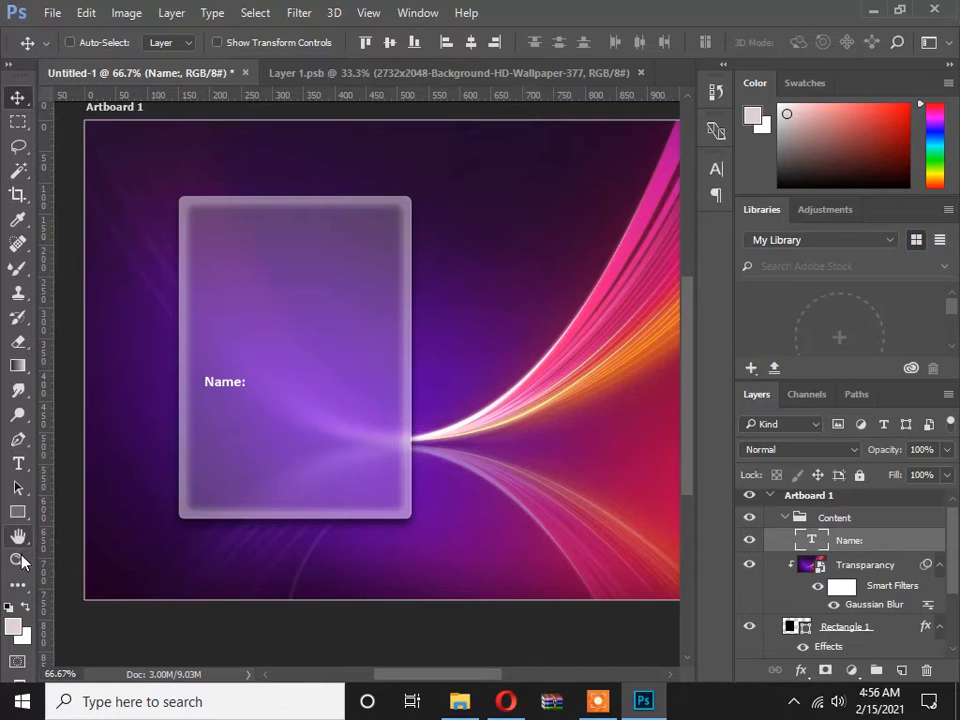
Draw a horizontal line about 290 px wide below the "Name:" label with the Line tool and give it a white stroke
{"action": "left_click_drag", "start_coordinate": [20, 512], "coordinate": [85, 581]}
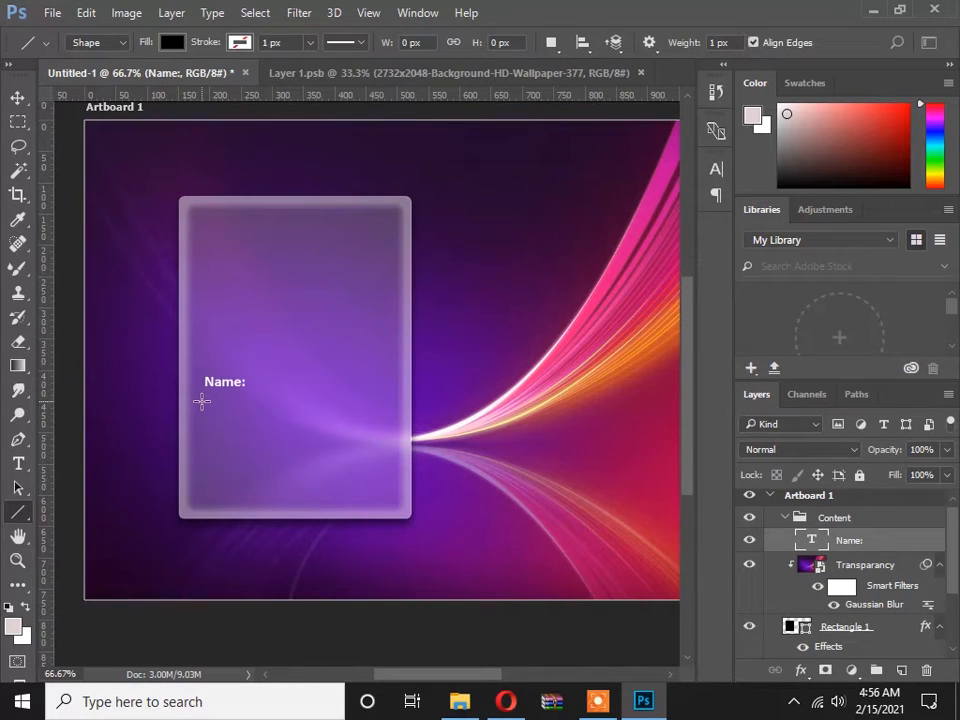
{"action": "left_click_drag", "start_coordinate": [202, 401], "coordinate": [382, 424]}
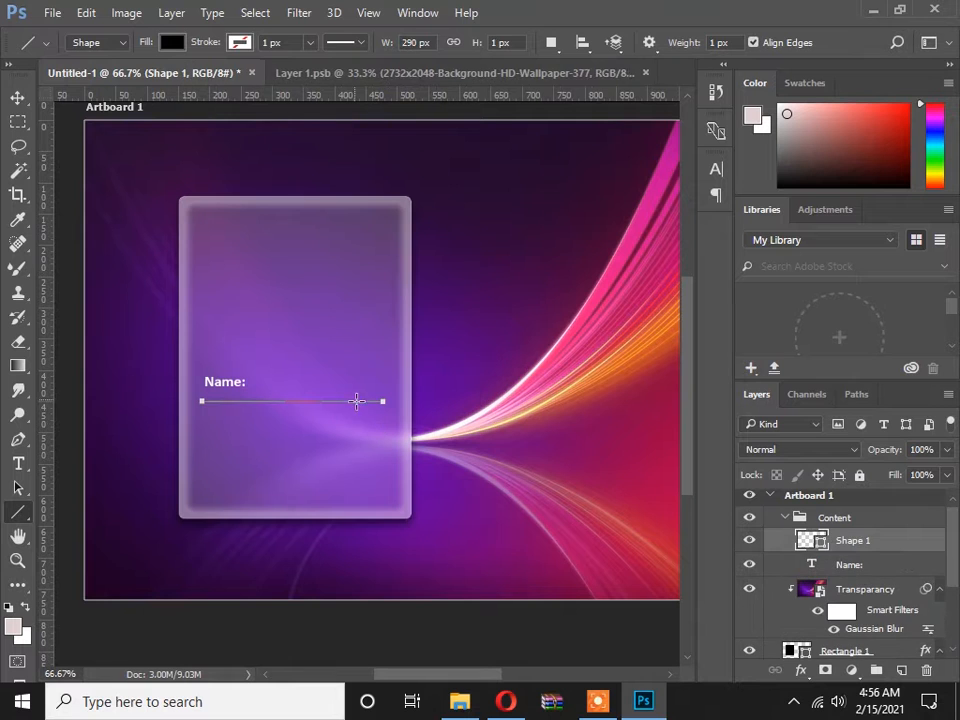
{"action": "left_click", "coordinate": [240, 42]}
{"action": "left_click", "coordinate": [183, 141]}
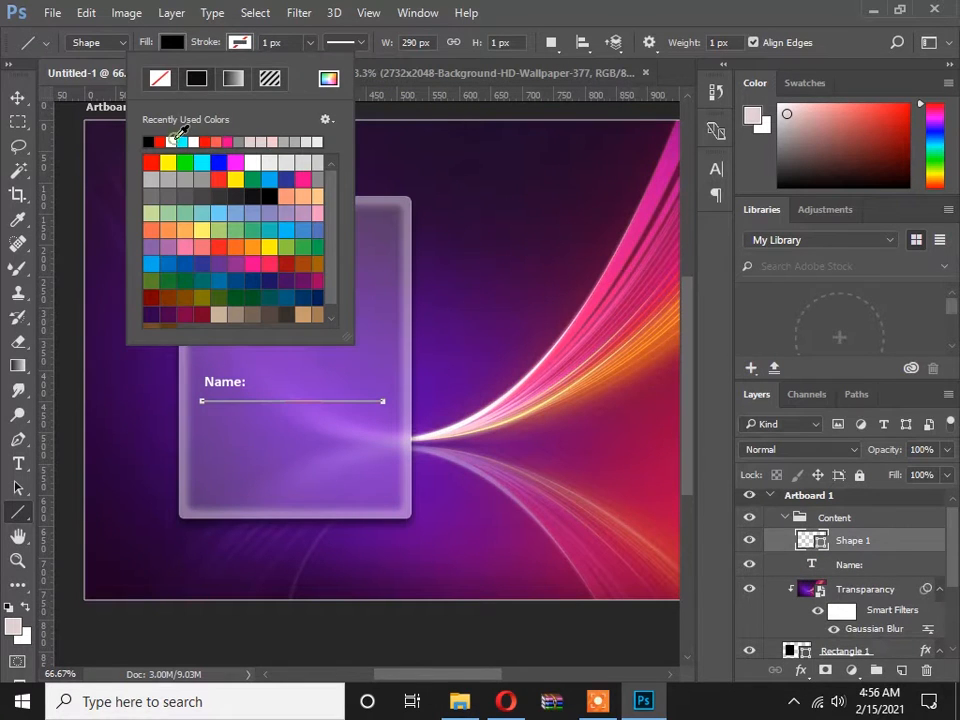
{"action": "left_click", "coordinate": [312, 42]}
{"action": "left_click", "coordinate": [312, 42]}
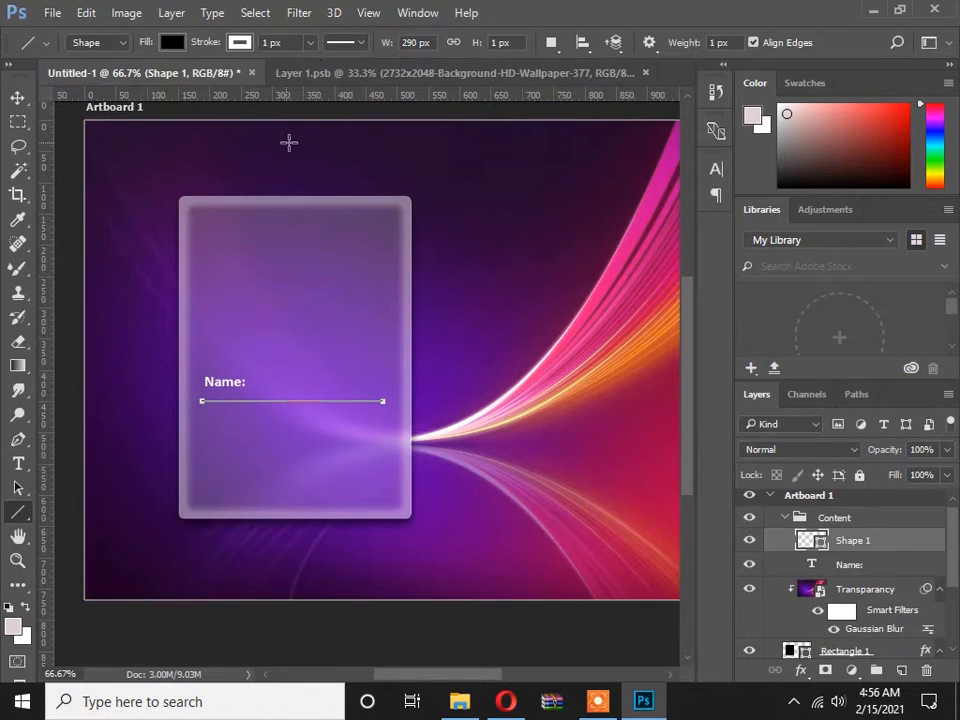
{"action": "left_click", "coordinate": [309, 43]}
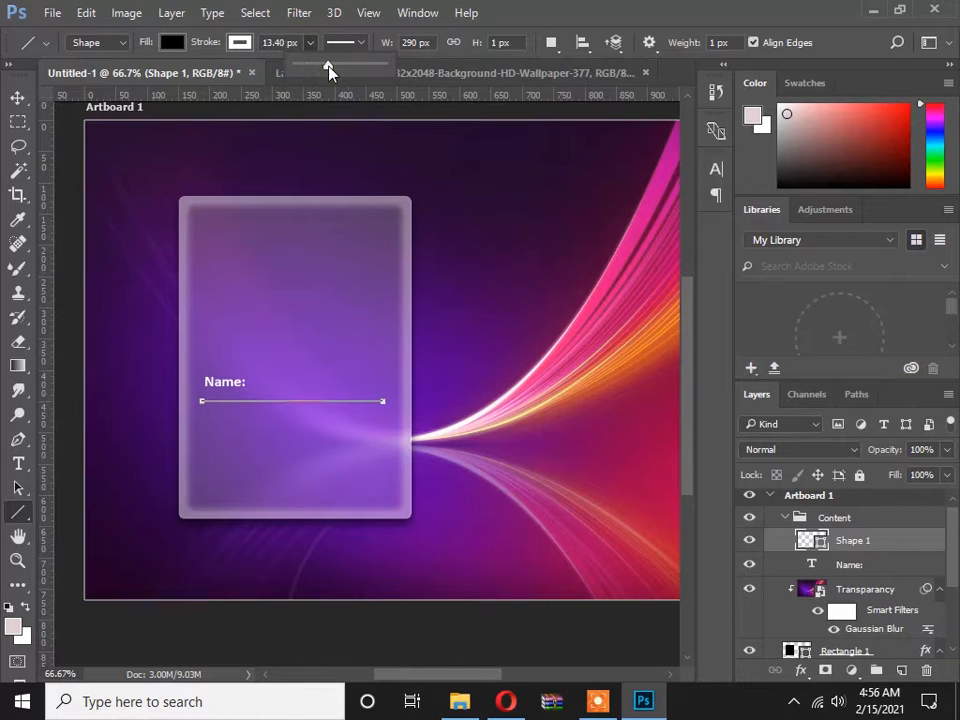
Align the line's left end with the "Name:" text, using a temporary selection of the panel's outline as reference, and deselect
{"action": "left_click", "coordinate": [17, 98]}
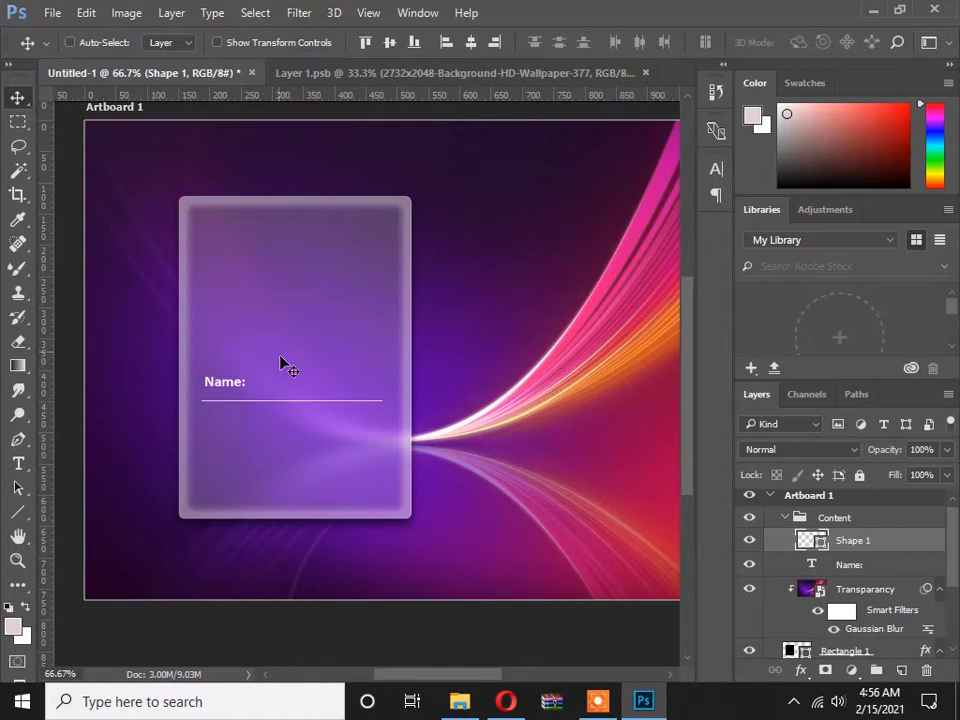
{"action": "left_click", "coordinate": [276, 384], "text": "ctrl"}
{"action": "left_click_drag", "start_coordinate": [293, 416], "coordinate": [296, 404]}
{"action": "scroll", "coordinate": [814, 588], "scroll_direction": "down", "scroll_amount": 2}
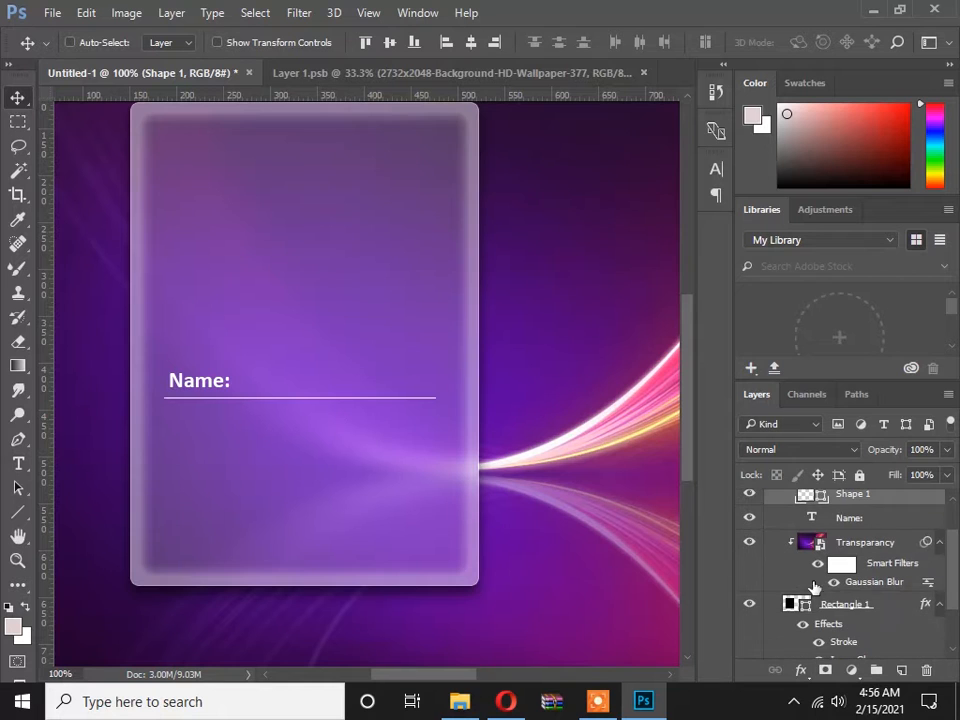
{"action": "left_click", "coordinate": [793, 605], "text": "ctrl"}
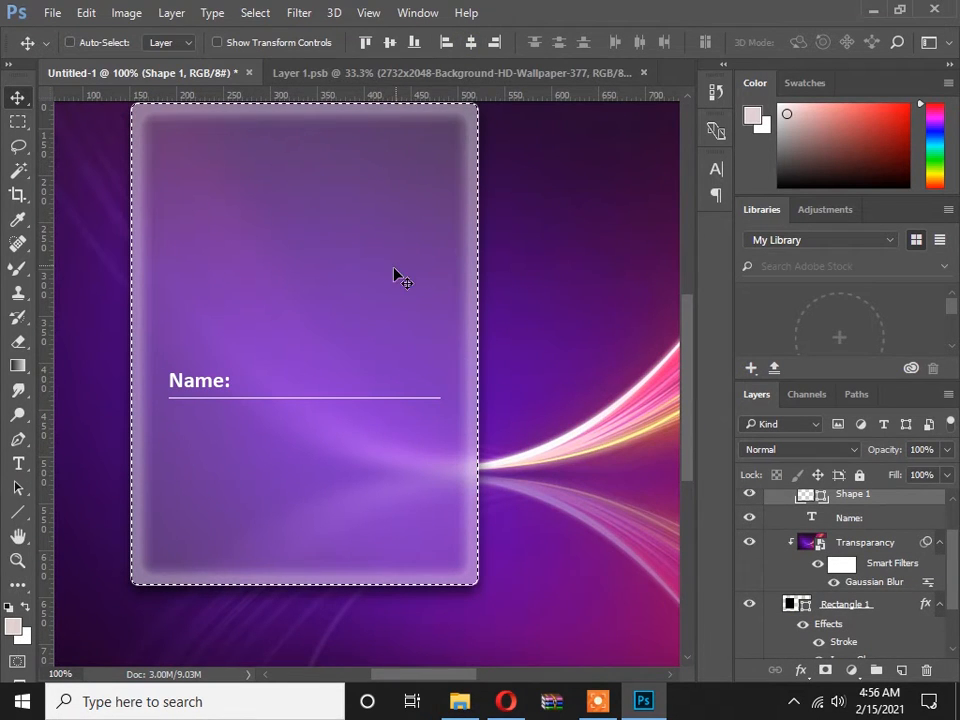
{"action": "left_click", "coordinate": [258, 13]}
{"action": "left_click", "coordinate": [285, 51]}
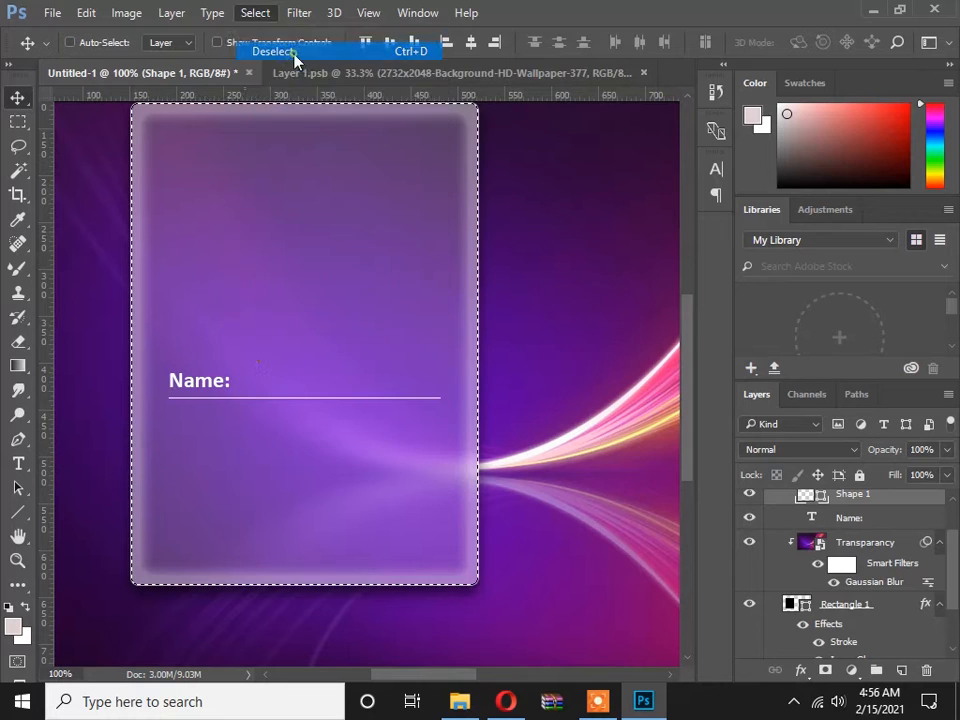
Duplicate the "Name:" text and its line together and place the copies directly below the originals
{"action": "scroll", "coordinate": [865, 528], "scroll_direction": "up", "scroll_amount": 1}
{"action": "scroll", "coordinate": [865, 528], "scroll_direction": "up", "scroll_amount": 1}
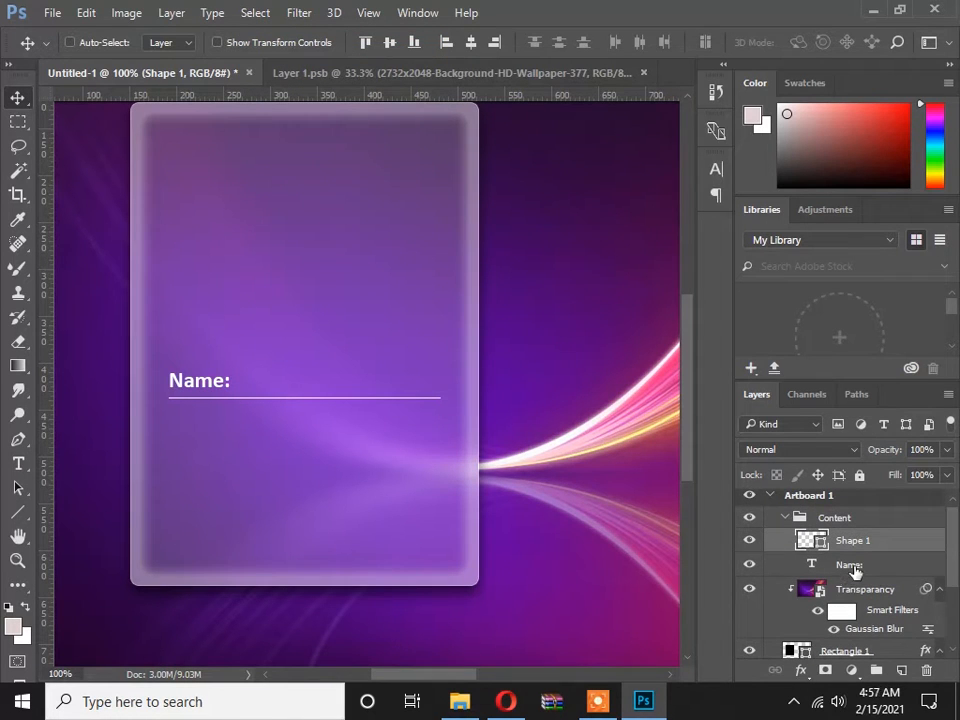
{"action": "left_click", "coordinate": [855, 570], "text": "shift"}
{"action": "left_click_drag", "start_coordinate": [852, 566], "coordinate": [902, 670]}
{"action": "left_click_drag", "start_coordinate": [200, 396], "coordinate": [181, 451]}
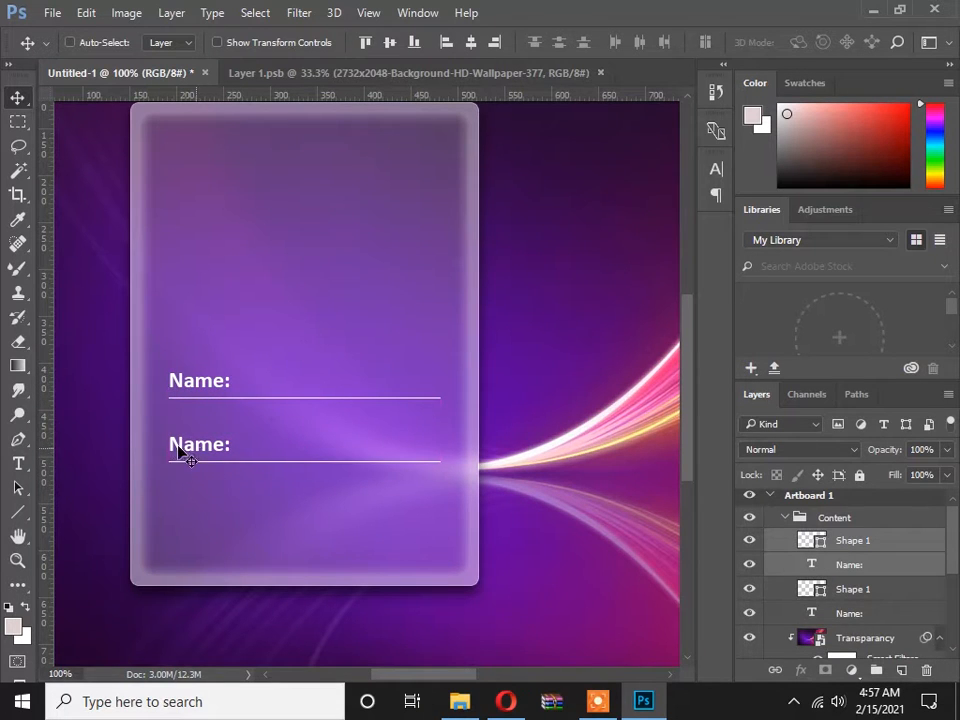
Add a vertical guide at the left edge of the labels and left-align the text of the lower "Name:" copy
{"action": "left_click", "coordinate": [18, 463]}
{"action": "left_click", "coordinate": [195, 446]}
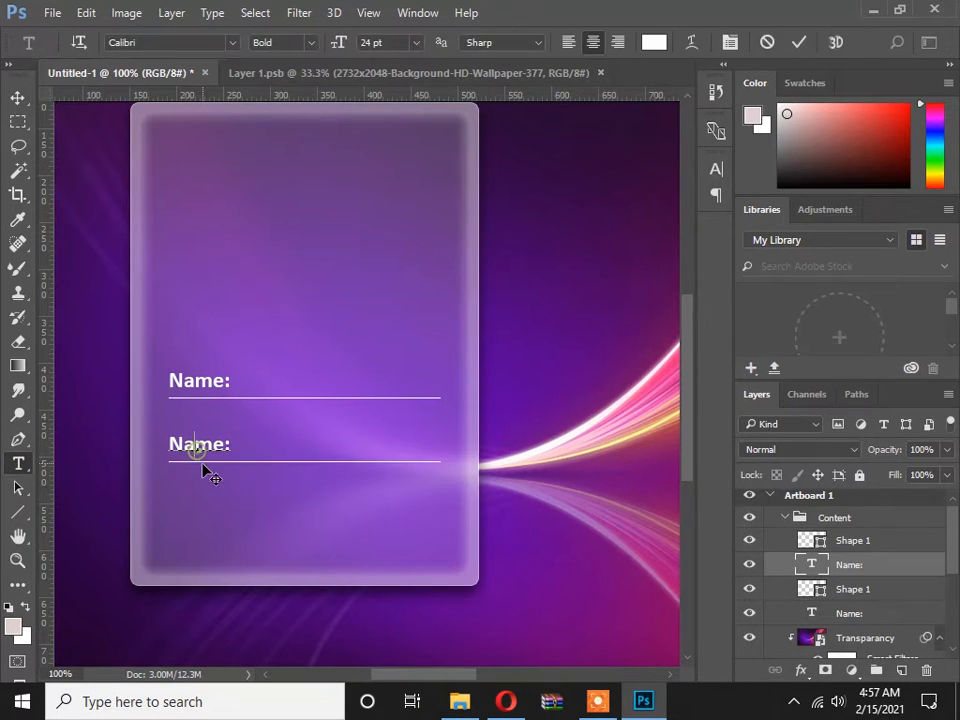
{"action": "key", "text": "ctrl+a"}
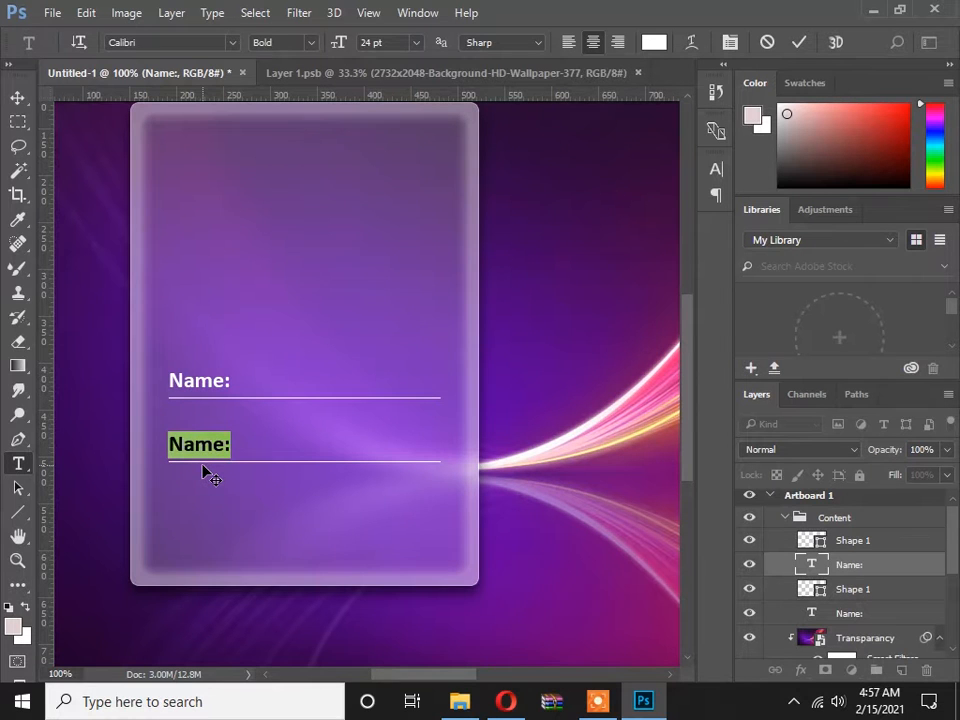
{"action": "left_click_drag", "start_coordinate": [76, 367], "coordinate": [168, 405]}
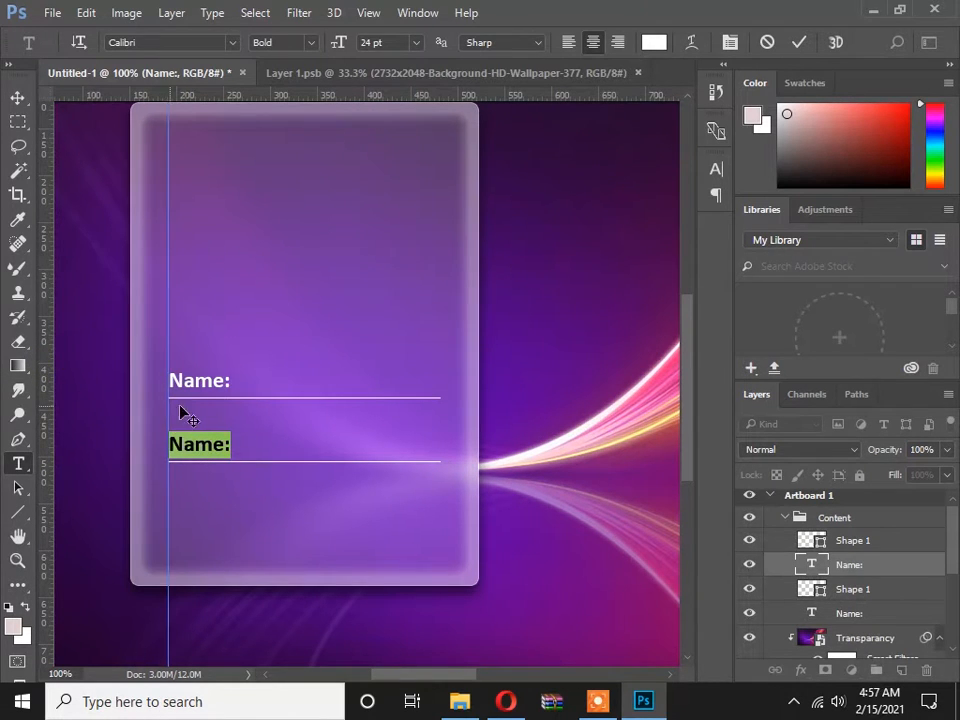
{"action": "left_click", "coordinate": [568, 42]}
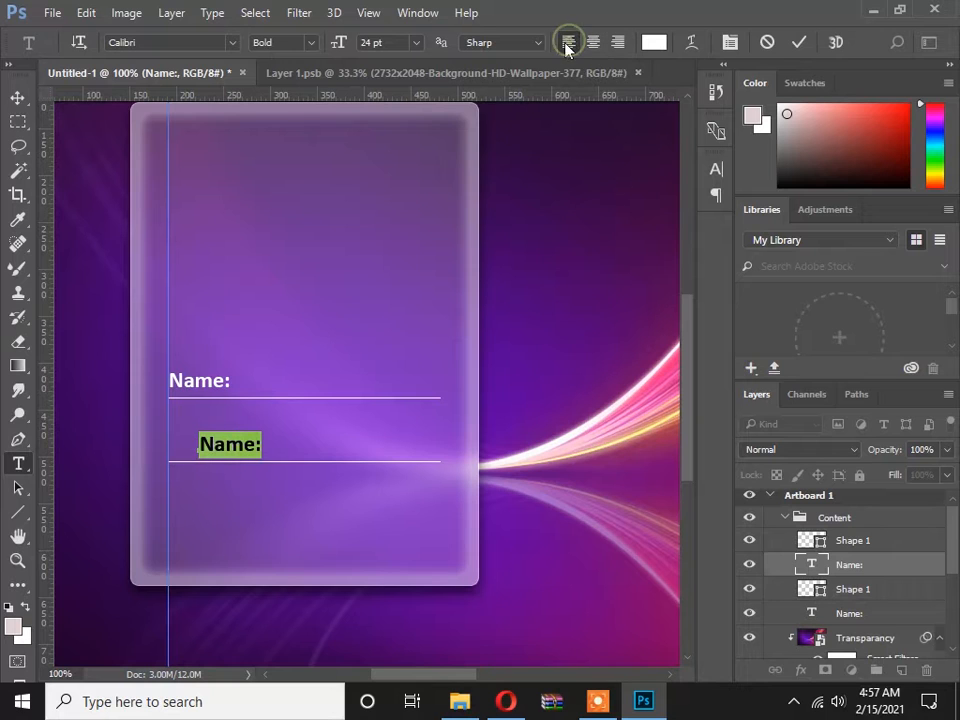
Move the lower "Name:" label back to the guide and nudge it until it lines up with the upper label
{"action": "left_click", "coordinate": [17, 97]}
{"action": "left_click_drag", "start_coordinate": [240, 450], "coordinate": [214, 479]}
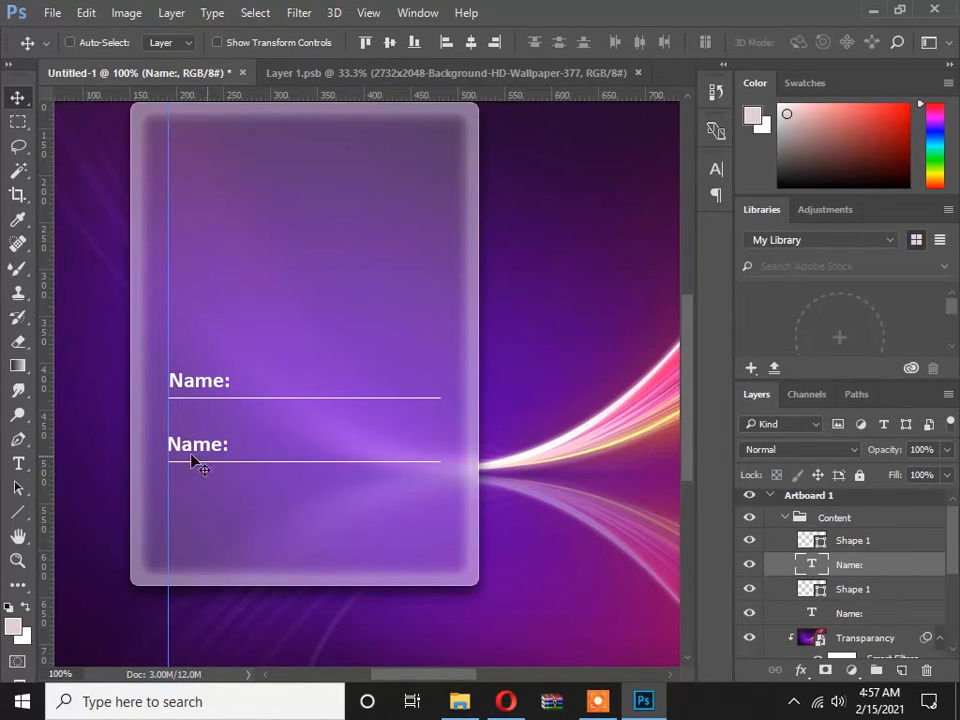
{"action": "key", "text": "Right"}
{"action": "key", "text": "Right"}
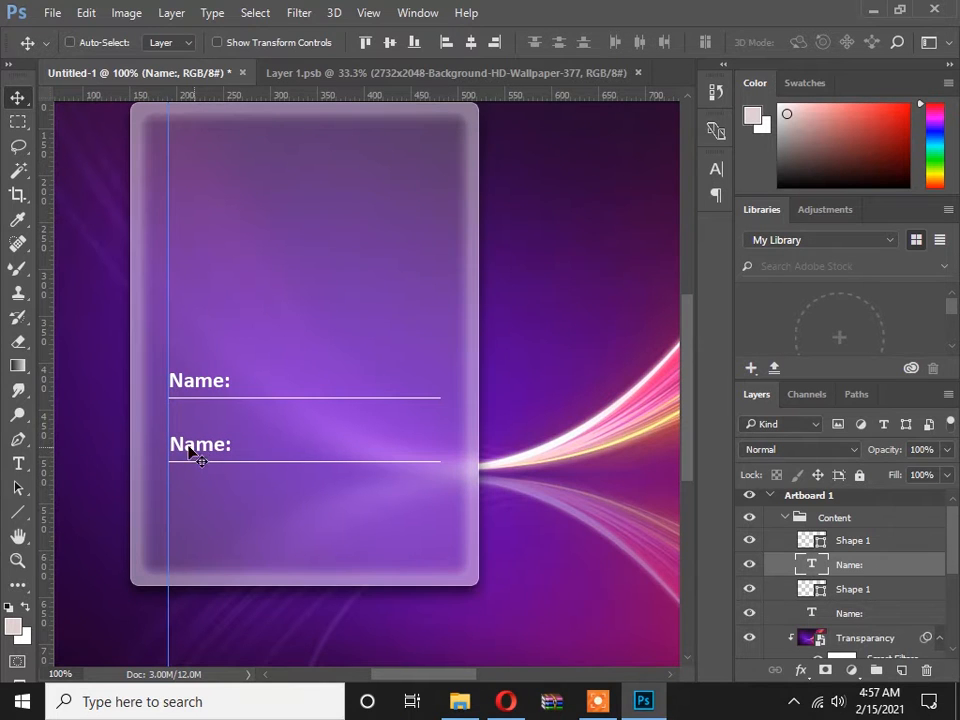
Replace the lower label's text with "E-mail:"
{"action": "left_click", "coordinate": [18, 463]}
{"action": "left_click", "coordinate": [198, 450]}
{"action": "key", "text": "ctrl+a"}
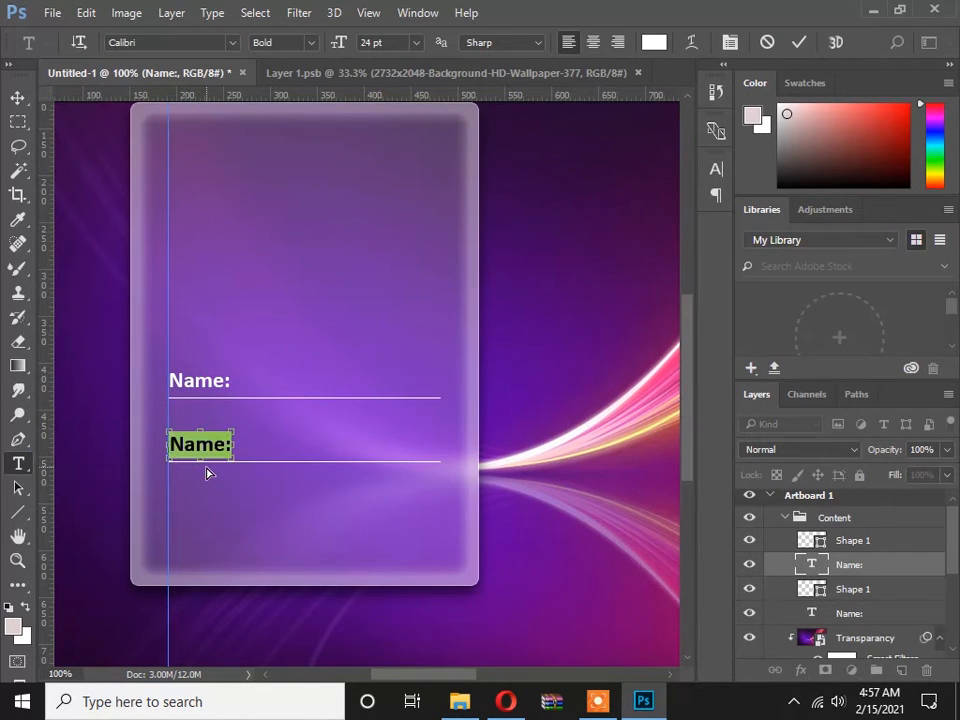
{"action": "type", "text": "E-mail:"}
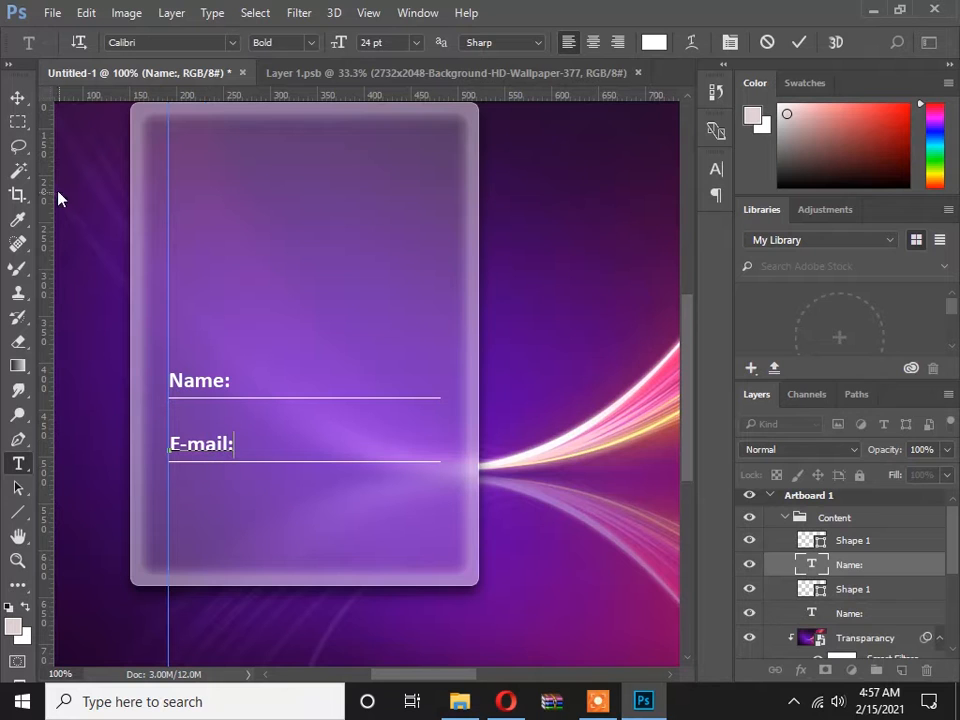
{"action": "left_click", "coordinate": [19, 97]}
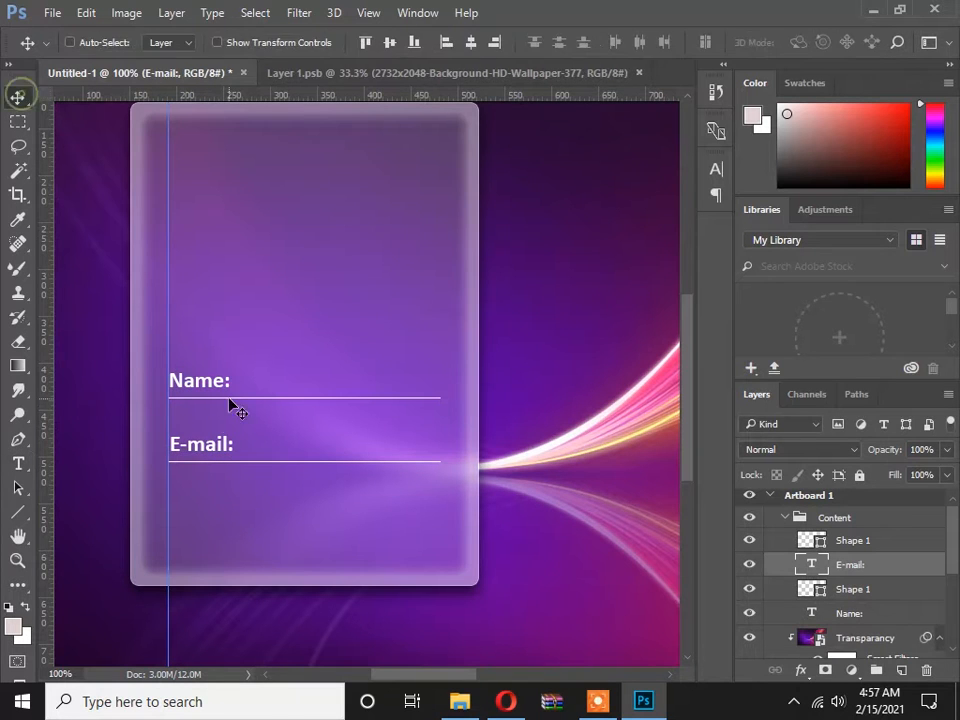
Create a new empty layer between the "Name:" text layer and the Transparancy layer
{"action": "left_click", "coordinate": [875, 594]}
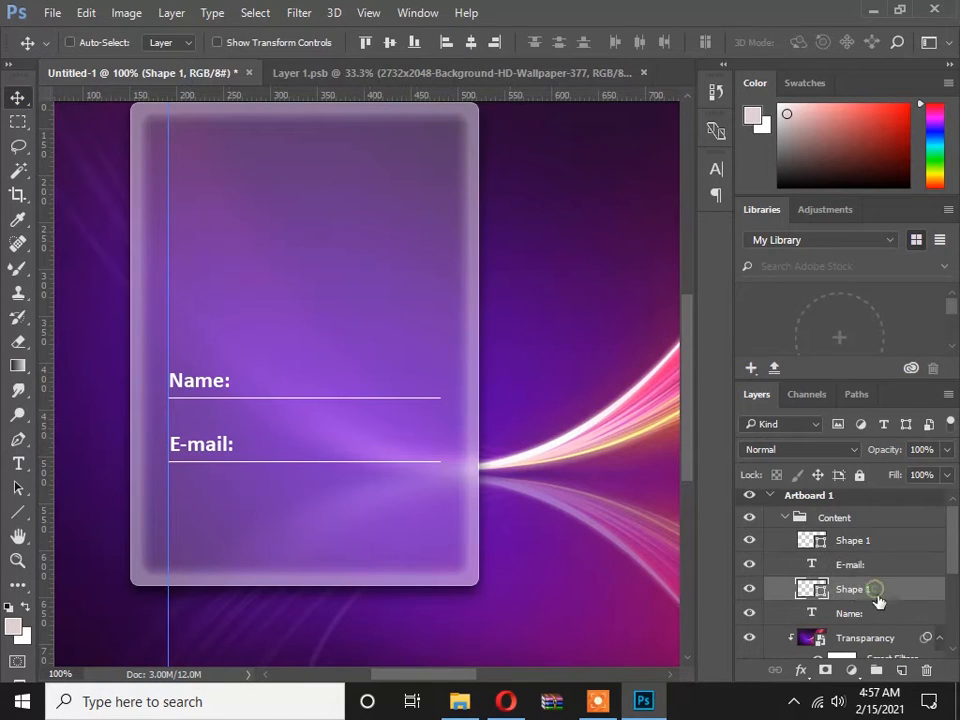
{"action": "scroll", "coordinate": [883, 591], "scroll_direction": "down", "scroll_amount": 1}
{"action": "left_click", "coordinate": [886, 592]}
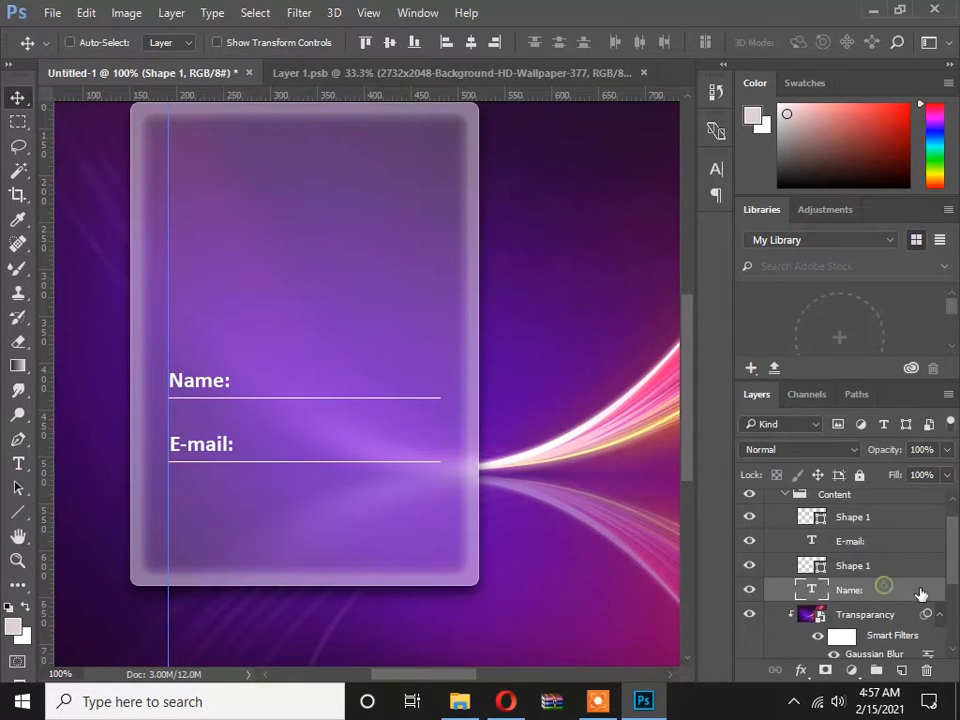
{"action": "left_click", "coordinate": [899, 674]}
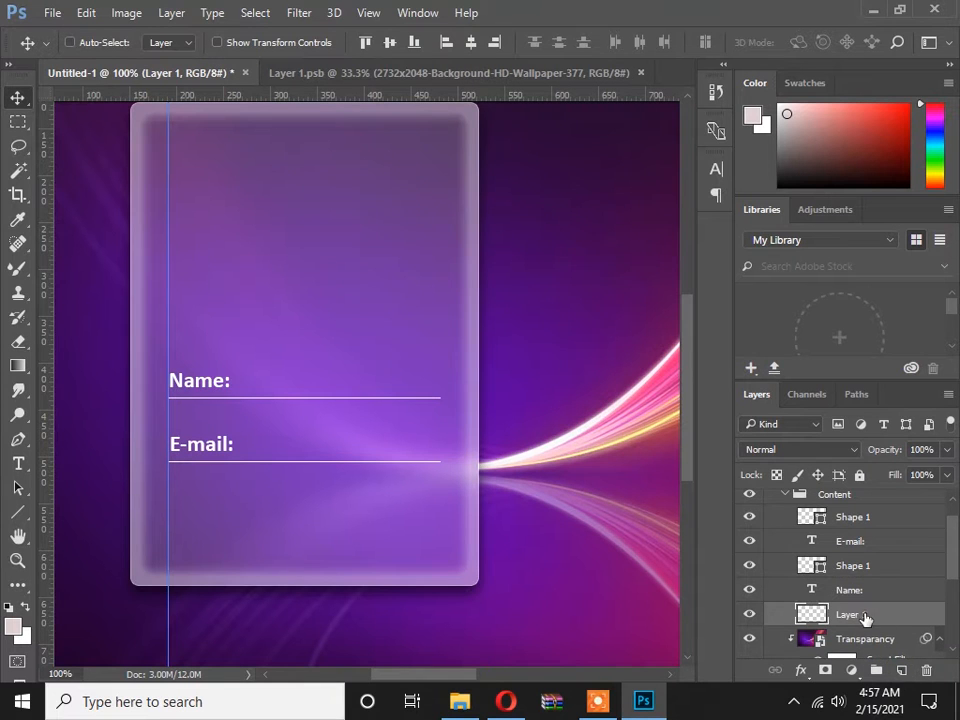
{"action": "scroll", "coordinate": [866, 618], "scroll_direction": "down", "scroll_amount": 2}
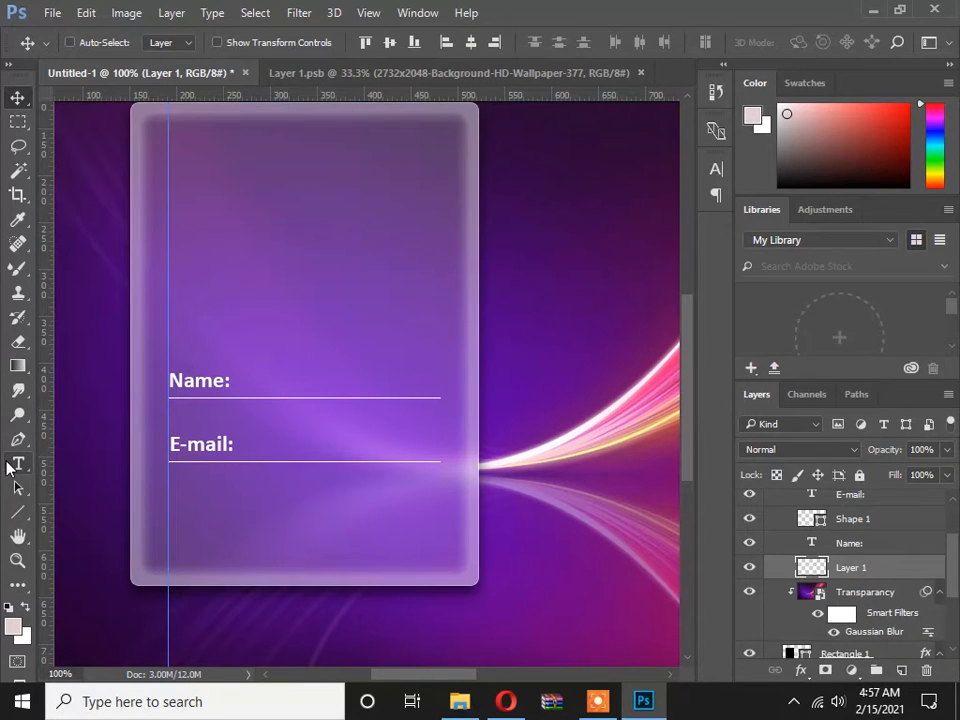
Draw a button rectangle about 146 × 38 px centred below the "E-mail:" line and fill it with red
{"action": "left_click", "coordinate": [17, 512]}
{"action": "left_click", "coordinate": [100, 514]}
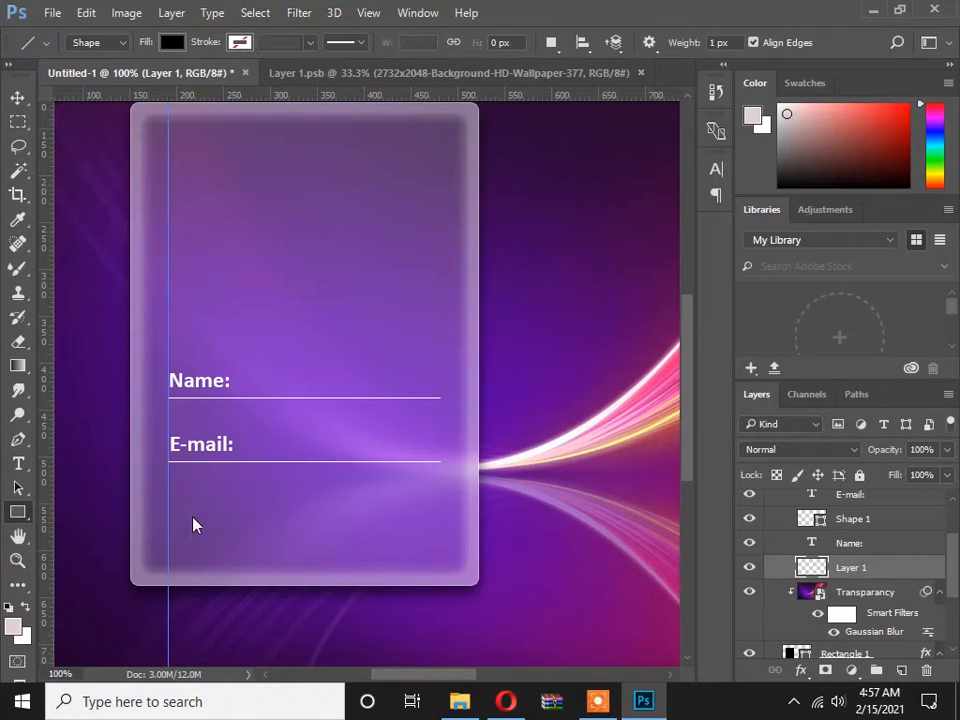
{"action": "left_click_drag", "start_coordinate": [231, 494], "coordinate": [368, 530]}
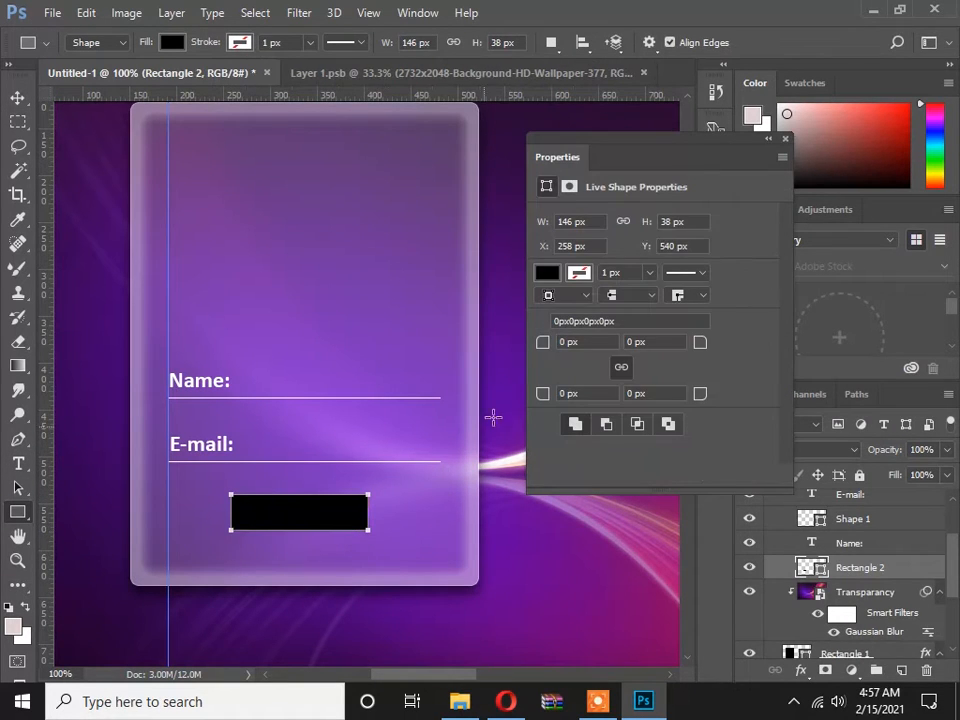
{"action": "left_click", "coordinate": [184, 42]}
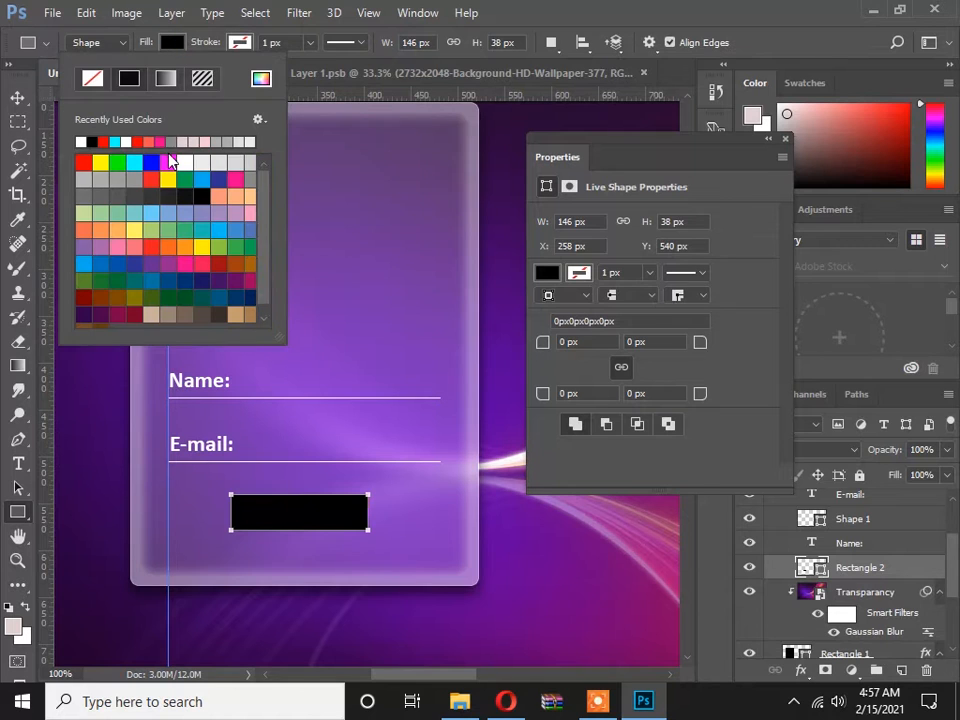
{"action": "left_click", "coordinate": [216, 178]}
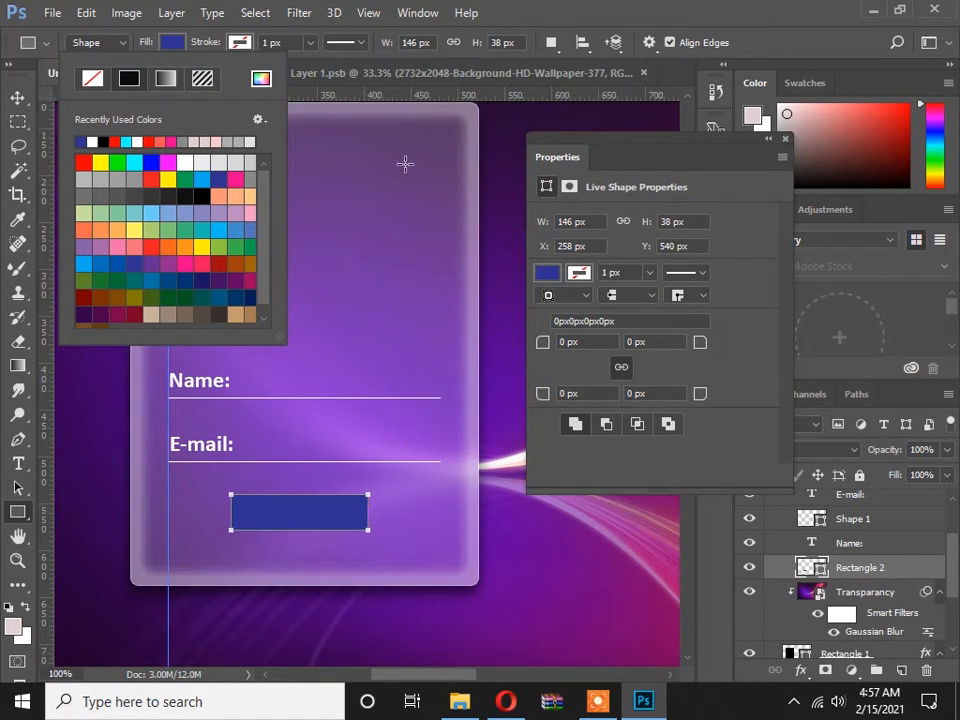
{"action": "left_click", "coordinate": [157, 180]}
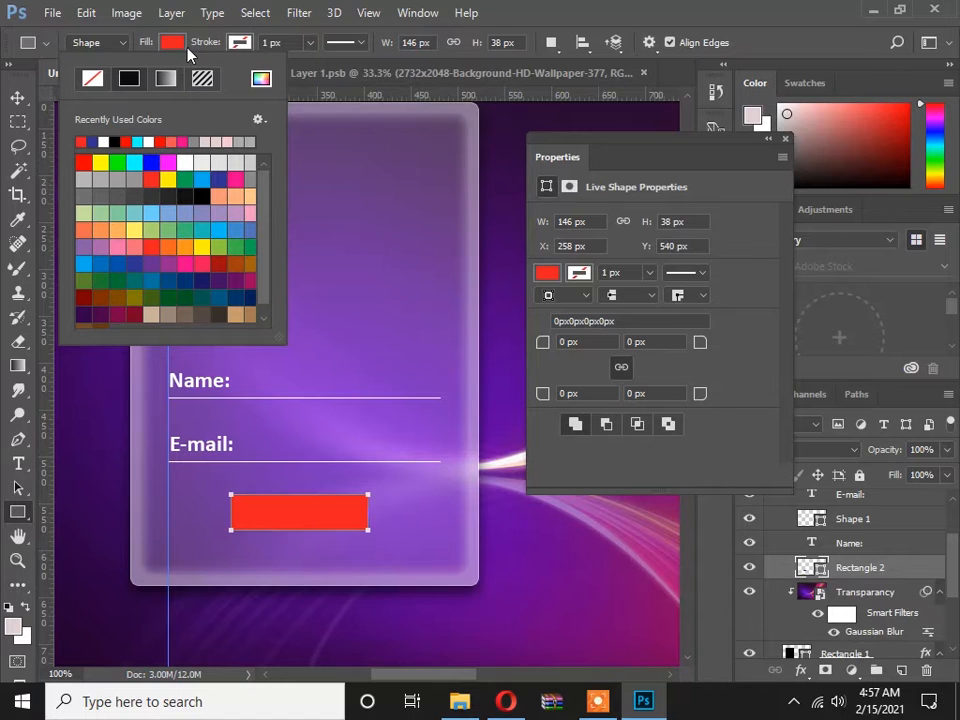
Dismiss the fill colour choices and the live shape properties, and switch to the Move tool
{"action": "left_click", "coordinate": [343, 503]}
{"action": "left_click", "coordinate": [343, 503]}
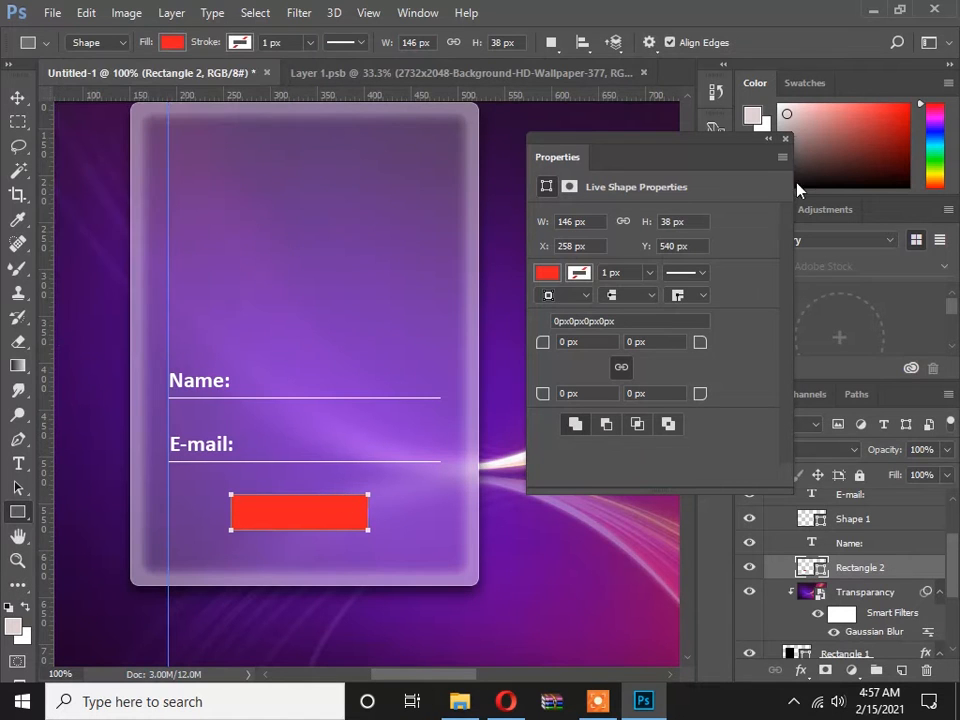
{"action": "left_click", "coordinate": [591, 186]}
{"action": "left_click", "coordinate": [785, 139]}
{"action": "left_click", "coordinate": [16, 95]}
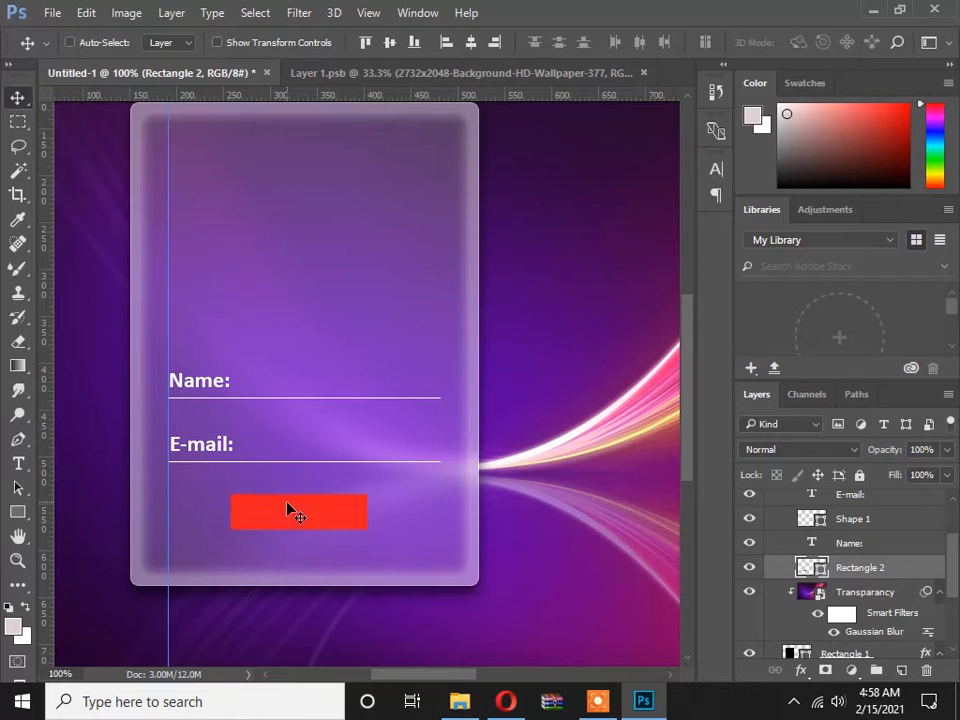
Reopen the red button's live shape properties and try linked corner radii of 5 px and 10 px
{"action": "left_click", "coordinate": [416, 14]}
{"action": "left_click", "coordinate": [494, 546]}
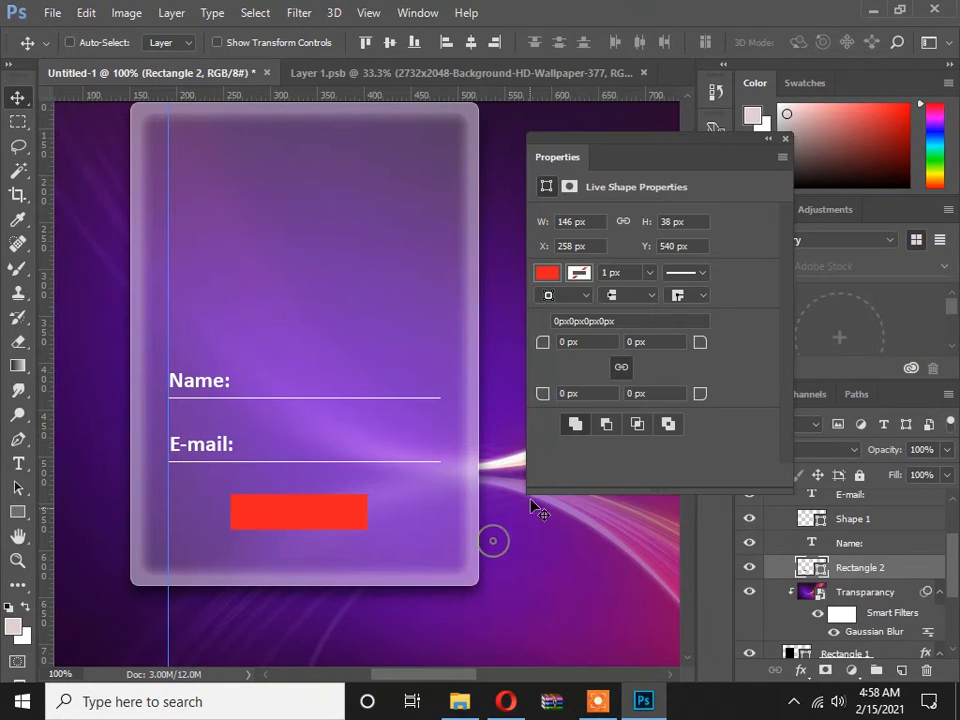
{"action": "type", "text": "5"}
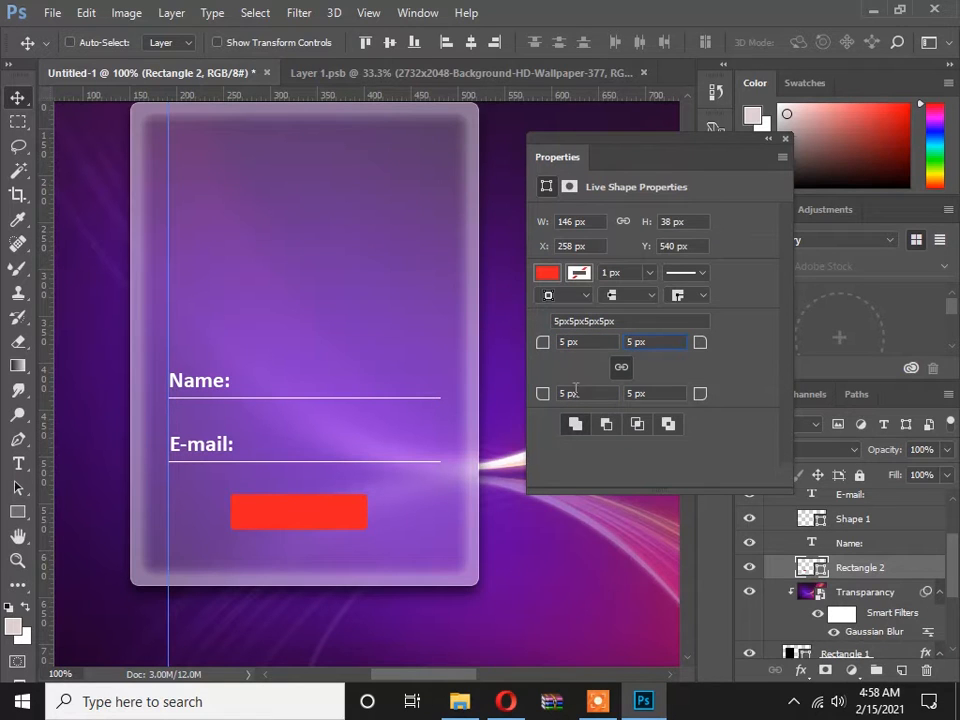
{"action": "left_click", "coordinate": [584, 342]}
{"action": "type", "text": "10"}
{"action": "key", "text": "Tab"}
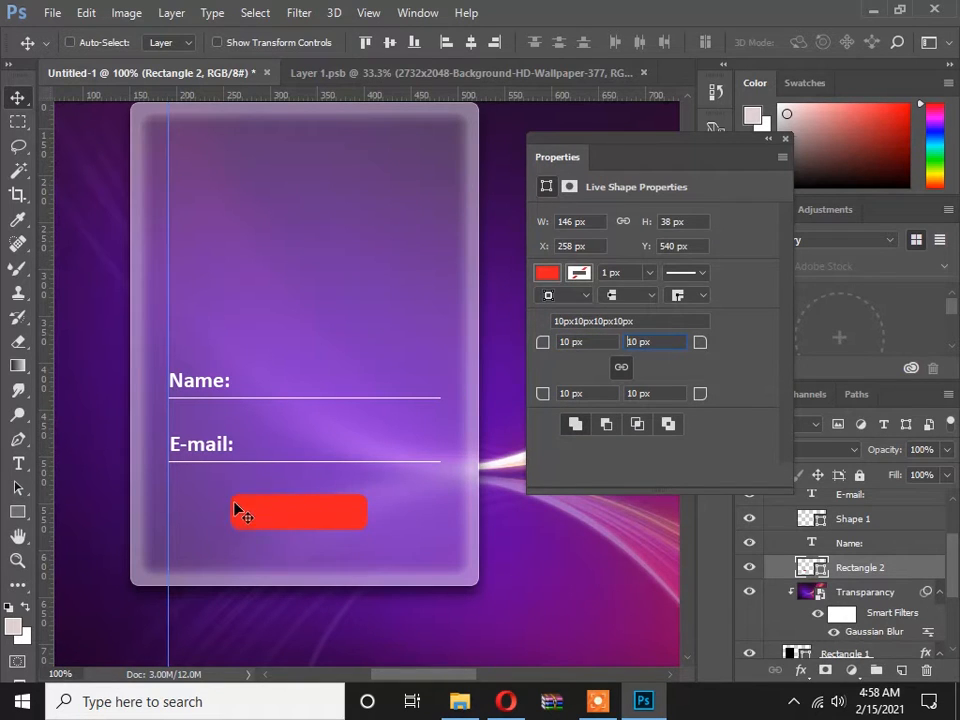
Set all four corner radii of the red button to 8 px and close its shape properties
{"action": "left_click", "coordinate": [603, 346]}
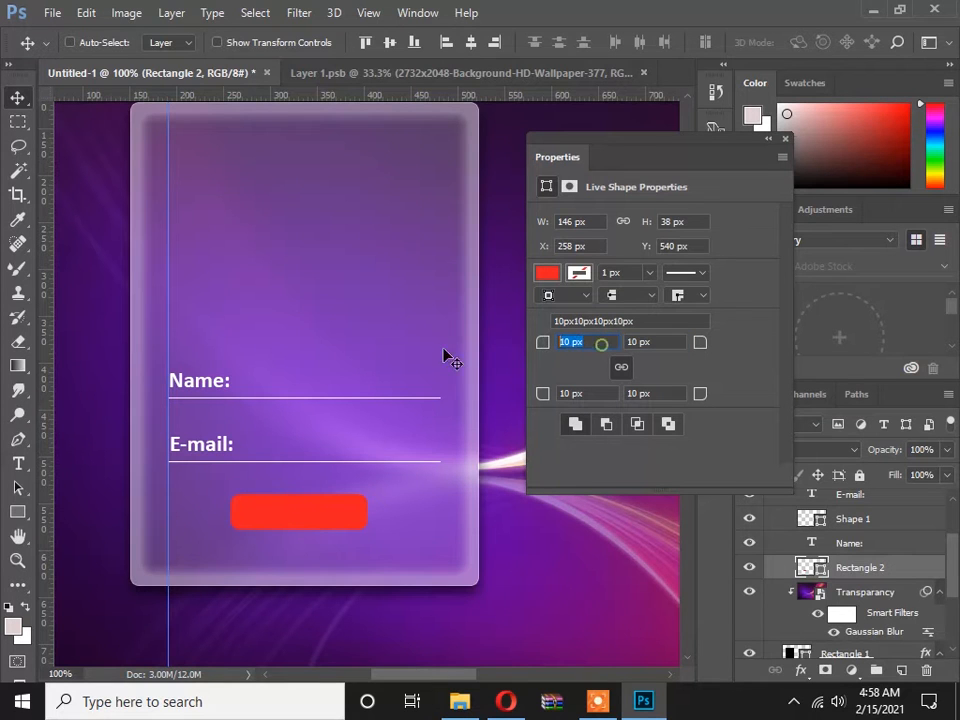
{"action": "type", "text": "8"}
{"action": "key", "text": "Tab"}
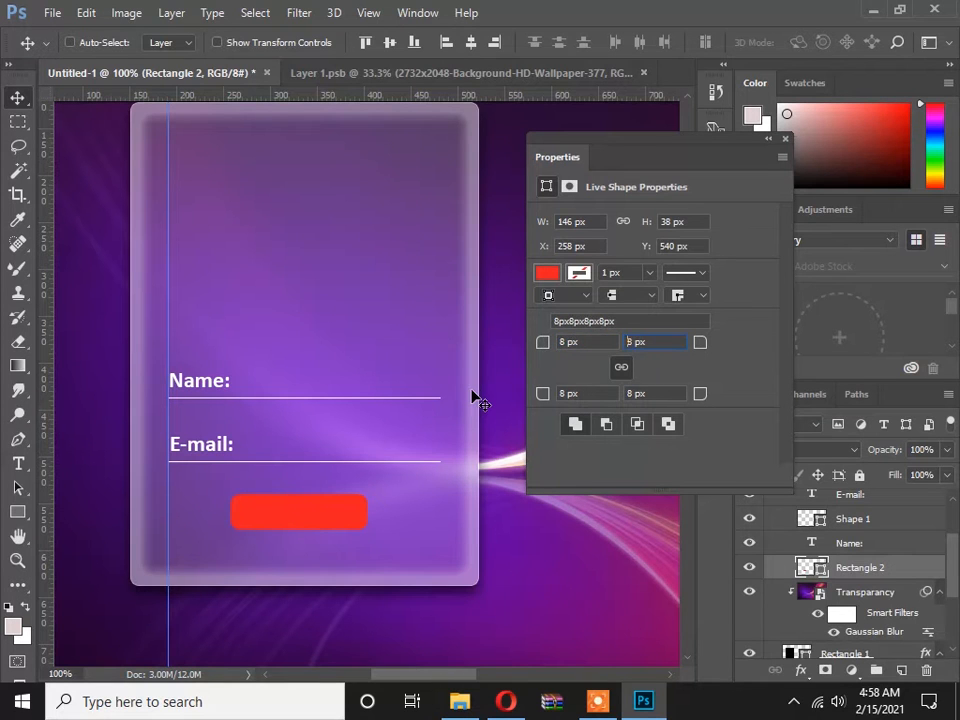
{"action": "left_click", "coordinate": [786, 139]}
Add a new layer above the button rectangle and enter the text "Submit" beside the button
{"action": "scroll", "coordinate": [392, 534], "scroll_direction": "down", "scroll_amount": 1}
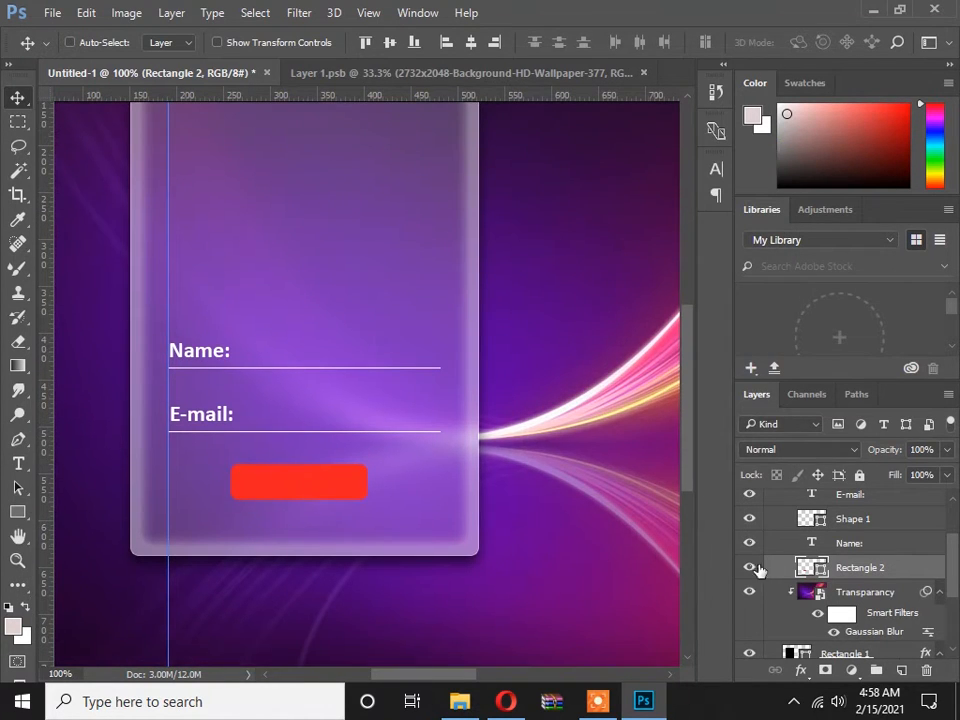
{"action": "left_click", "coordinate": [901, 670]}
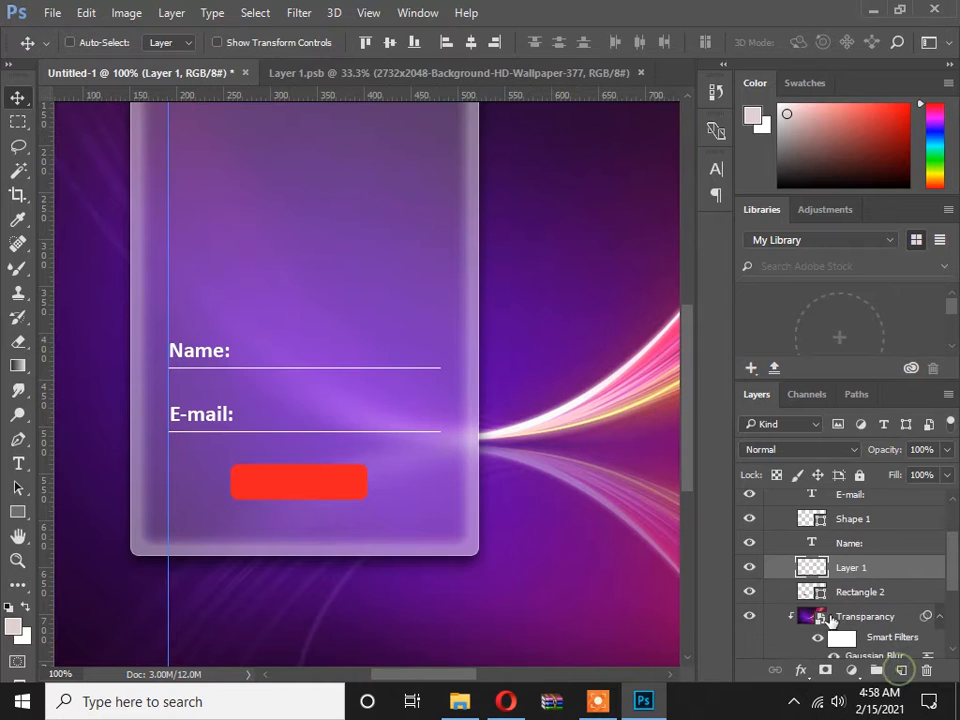
{"action": "left_click", "coordinate": [18, 463]}
{"action": "left_click", "coordinate": [200, 474]}
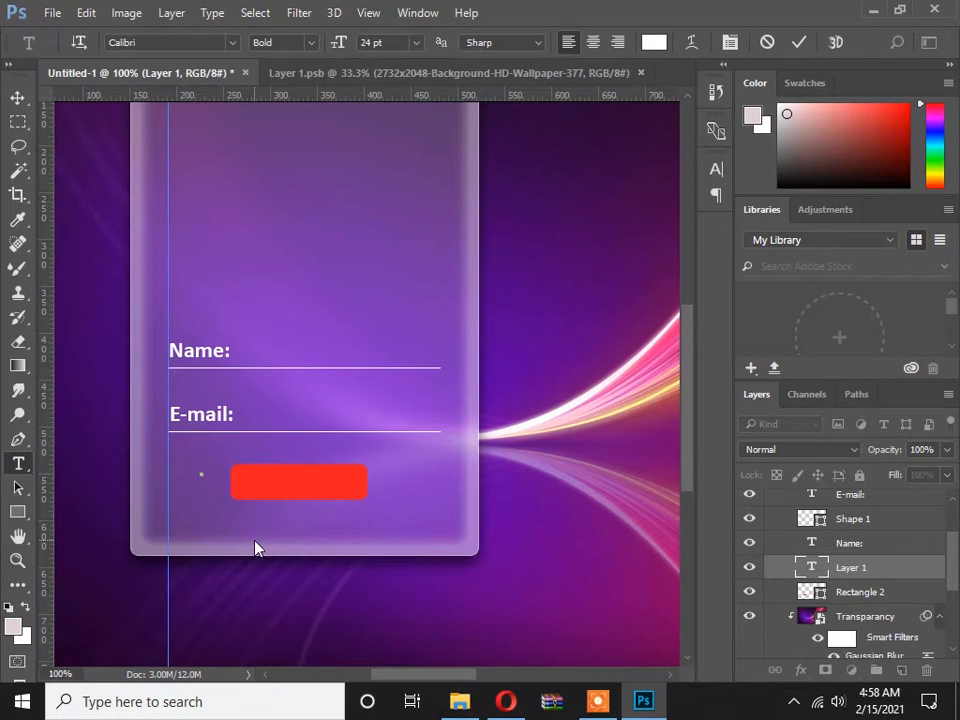
{"action": "type", "text": "Submit"}
Move the "Submit" text onto the red button, load the button's outline as a selection and centre the text horizontally within it
{"action": "left_click", "coordinate": [18, 97]}
{"action": "left_click_drag", "start_coordinate": [248, 469], "coordinate": [287, 485]}
{"action": "left_click", "coordinate": [815, 594], "text": "ctrl"}
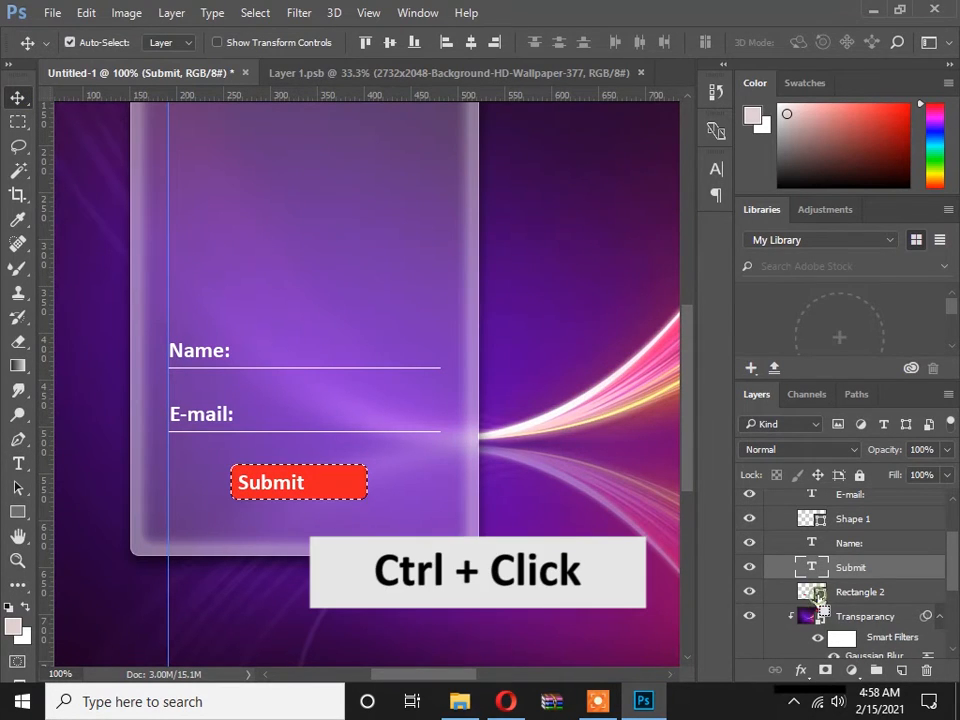
{"action": "left_click", "coordinate": [470, 42]}
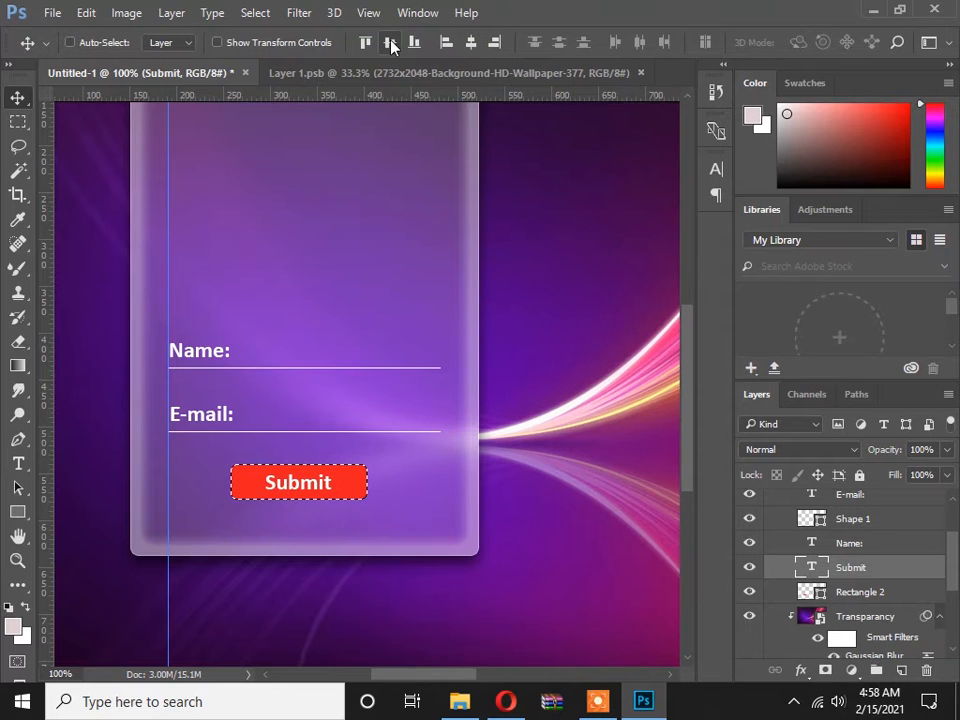